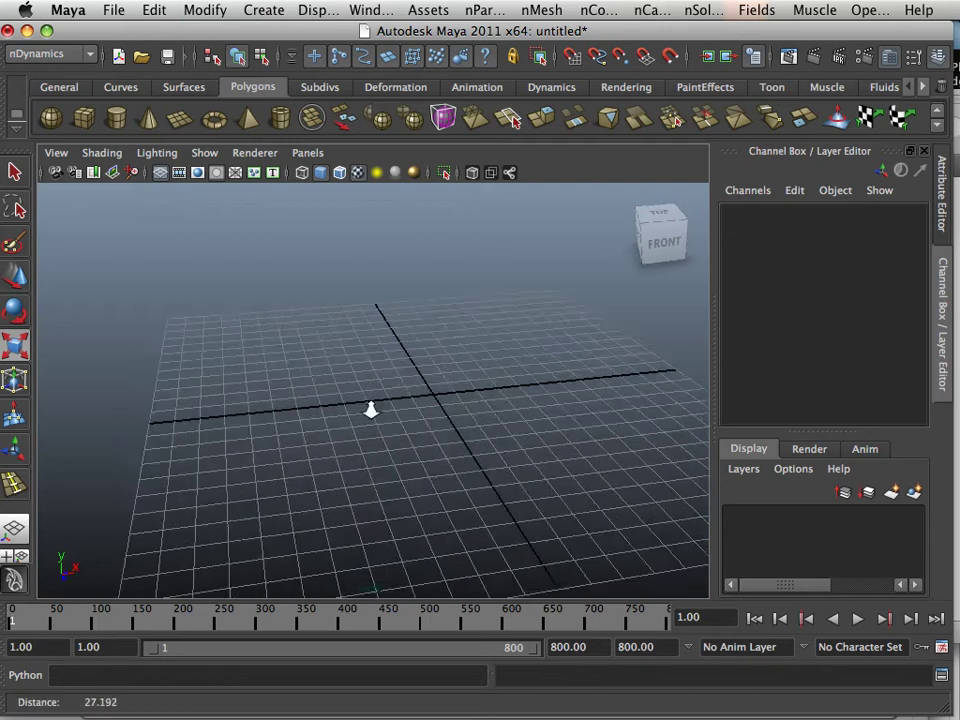
# - Create a polygon cone at the origin and raise it to about 1.25 units in Y
pyautogui.keyDown('alt'); pyautogui.moveTo(496, 484); pyautogui.dragTo(326, 480, button='middle'); pyautogui.keyUp('alt')
pyautogui.keyDown('alt'); pyautogui.moveTo(326, 480); pyautogui.dragTo(343, 493, button='right'); pyautogui.keyUp('alt')
pyautogui.keyDown('alt'); pyautogui.moveTo(343, 493); pyautogui.dragTo(466, 523, button='middle'); pyautogui.keyUp('alt')
pyautogui.keyDown('alt'); pyautogui.moveTo(466, 523); pyautogui.dragTo(357, 491); pyautogui.keyUp('alt')
pyautogui.keyDown('alt'); pyautogui.moveTo(357, 491); pyautogui.dragTo(375, 497, button='right'); pyautogui.keyUp('alt')
pyautogui.keyDown('alt'); pyautogui.moveTo(374, 498); pyautogui.dragTo(383, 432, button='middle'); pyautogui.keyUp('alt')
pyautogui.press('r')
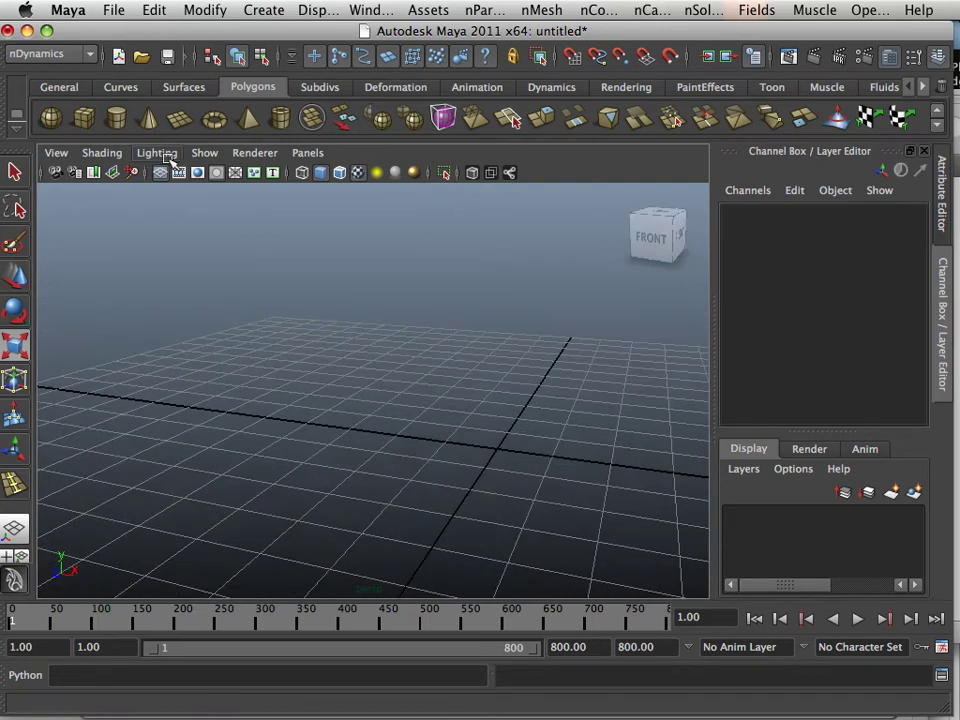
pyautogui.click(147, 124)
pyautogui.keyDown('alt'); pyautogui.moveTo(476, 482); pyautogui.dragTo(455, 460, button='middle'); pyautogui.keyUp('alt')
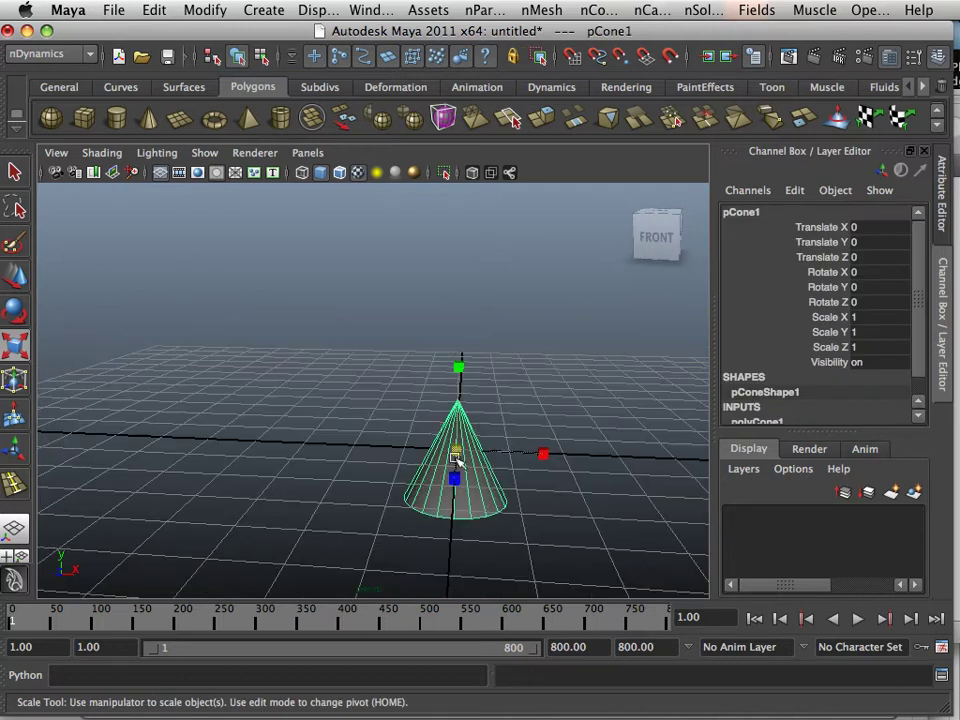
pyautogui.press('w')
pyautogui.moveTo(450, 397); pyautogui.dragTo(452, 330)
# - Duplicate the cone five times and spread the copies across the grid to form two rows of three
pyautogui.keyDown('alt'); pyautogui.moveTo(328, 343); pyautogui.dragTo(193, 347); pyautogui.keyUp('alt')
pyautogui.hotkey('ctrl', 'd')
pyautogui.hotkey('ctrl', 'd')
pyautogui.hotkey('ctrl', 'd')
pyautogui.hotkey('ctrl', 'd')
pyautogui.hotkey('ctrl', 'd')
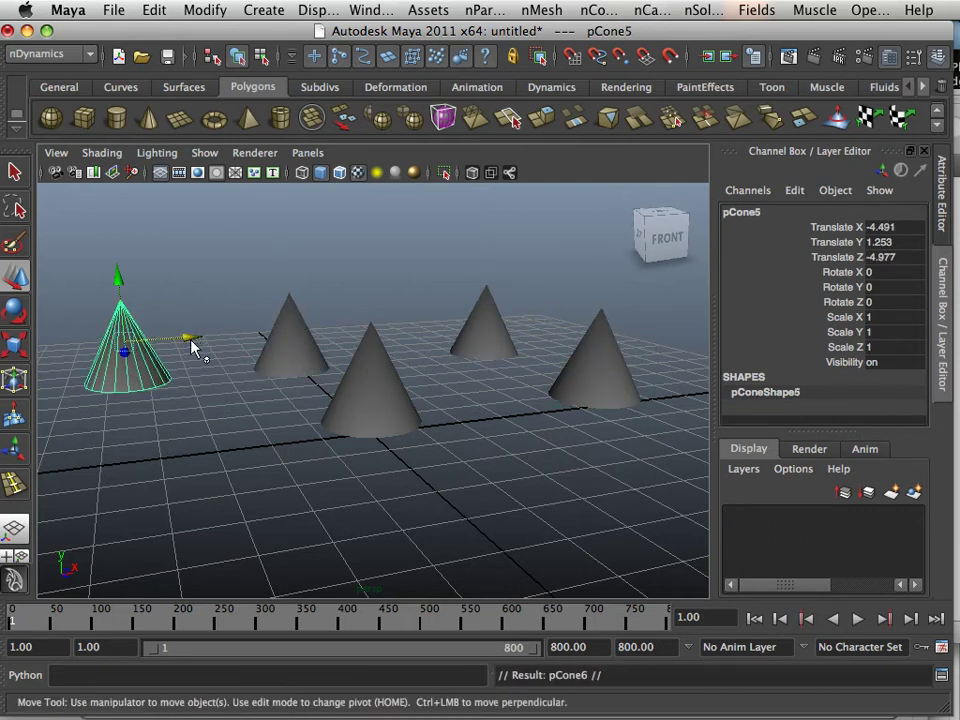
pyautogui.keyDown('alt'); pyautogui.moveTo(145, 418); pyautogui.dragTo(291, 356); pyautogui.keyUp('alt')
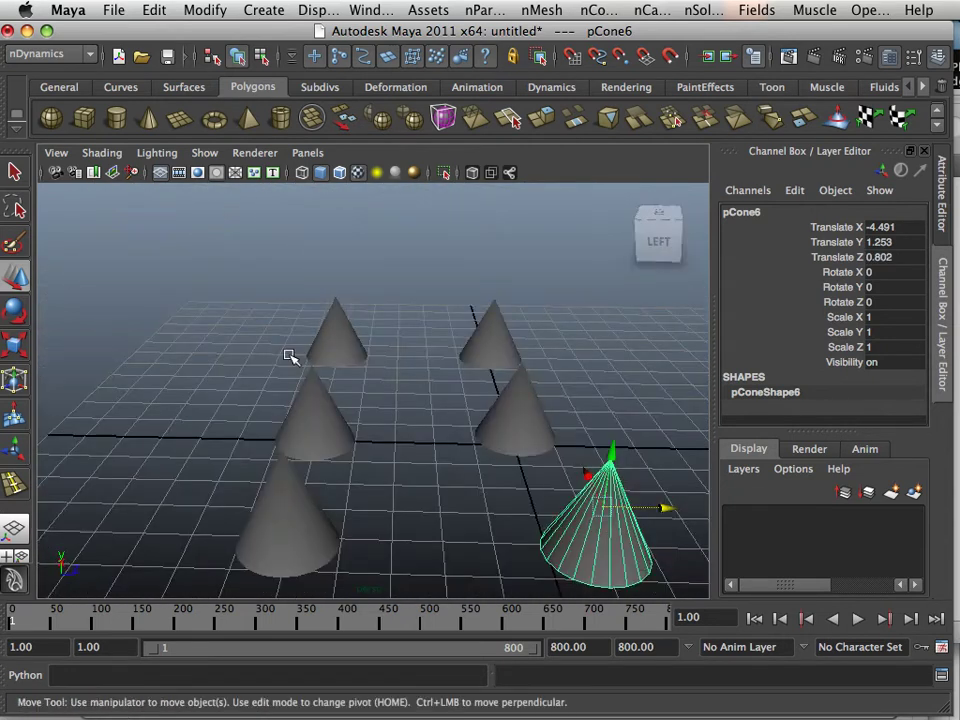
# - Create a polygon plane, shift it to about -2.5 in Z, and scale it uniformly to about 21
pyautogui.click(385, 395)
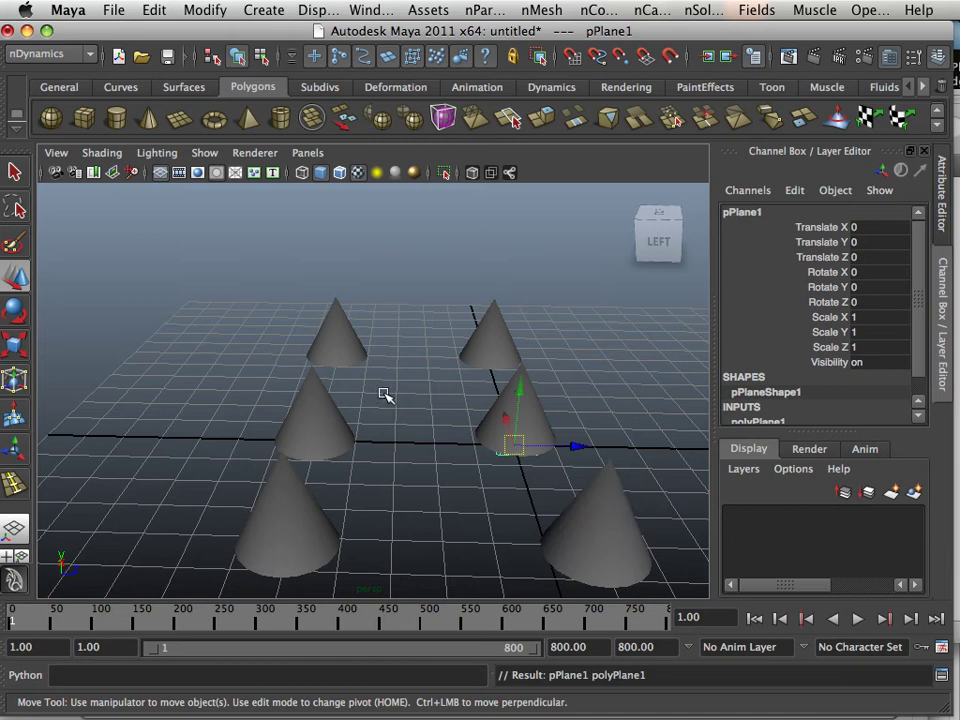
pyautogui.moveTo(562, 452); pyautogui.dragTo(114, 388)
pyautogui.press('r')
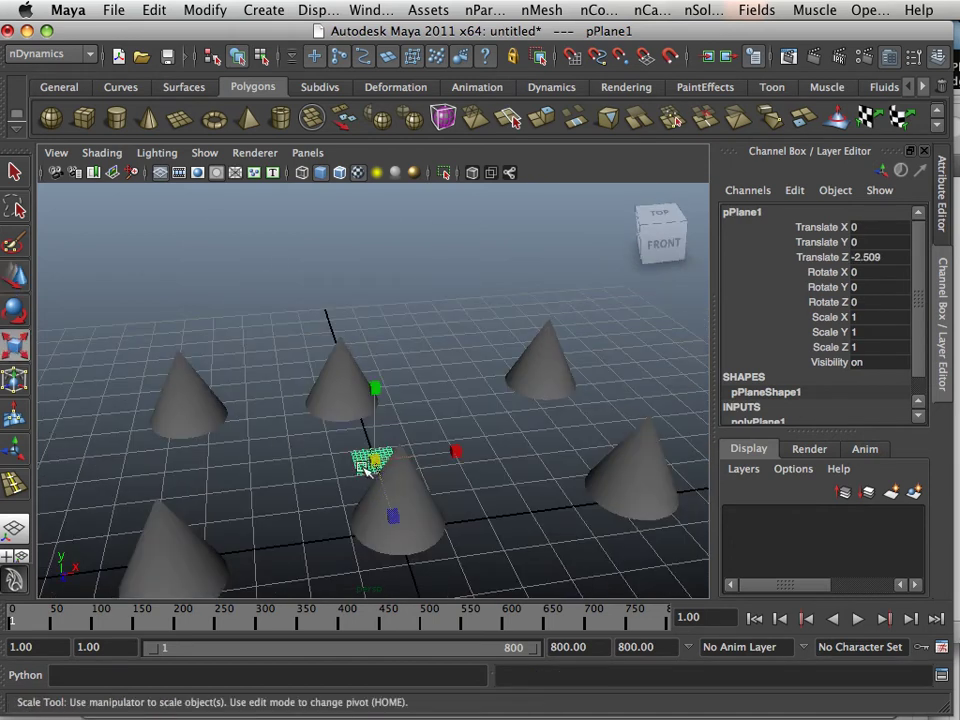
pyautogui.moveTo(377, 458); pyautogui.dragTo(926, 561)
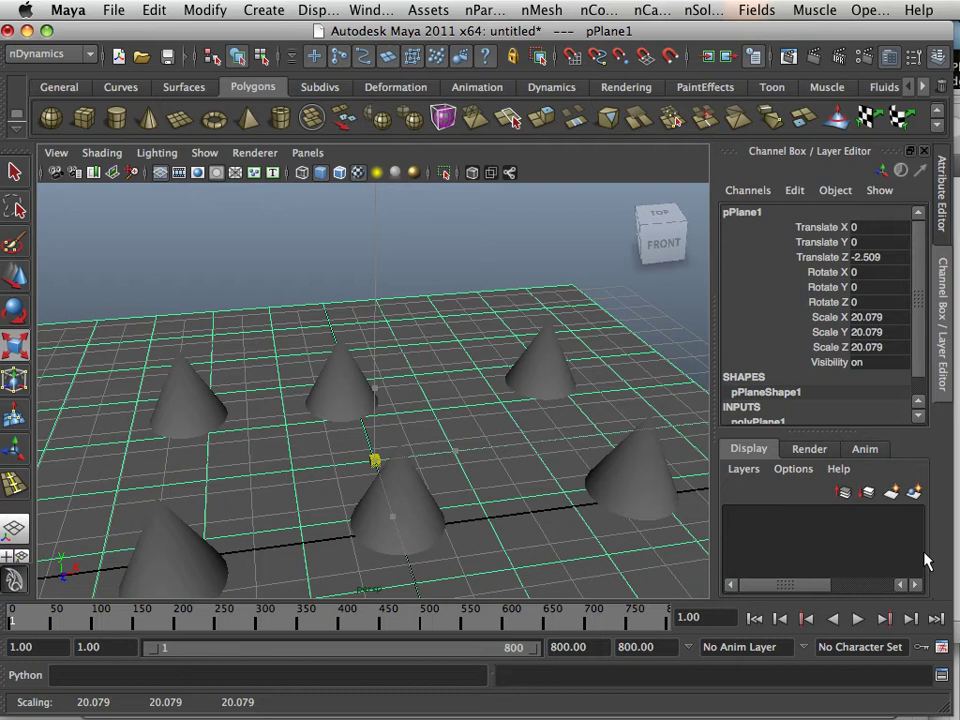
pyautogui.keyDown('alt'); pyautogui.moveTo(479, 456); pyautogui.dragTo(404, 464); pyautogui.keyUp('alt')
# - Raise the plane above the cones to about 4.79 units in Y
pyautogui.click(16, 279)
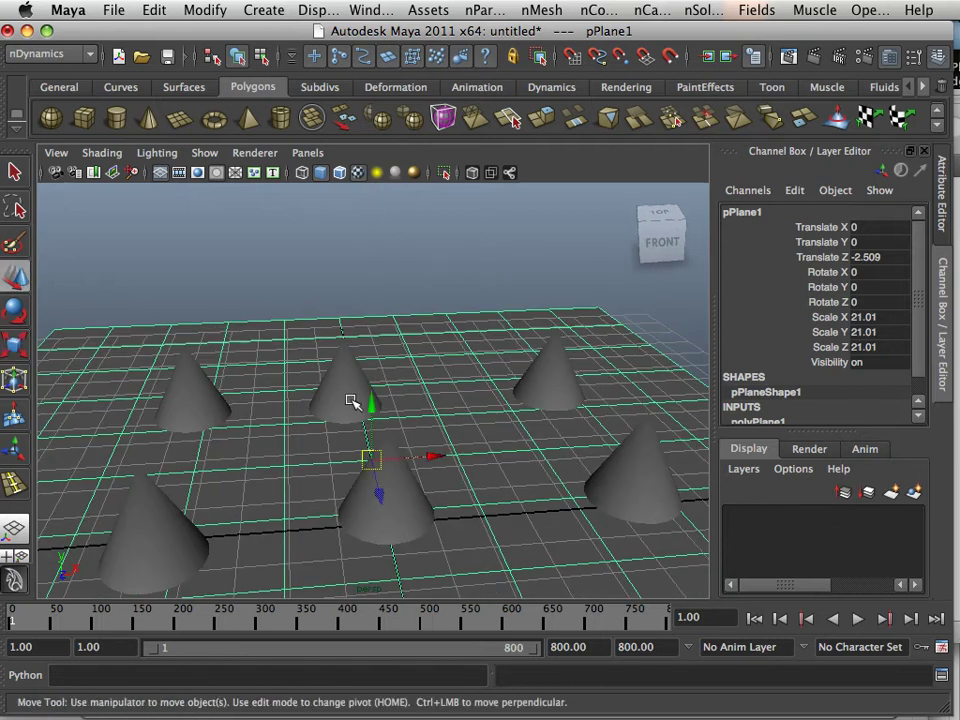
pyautogui.moveTo(375, 412); pyautogui.dragTo(391, 198)
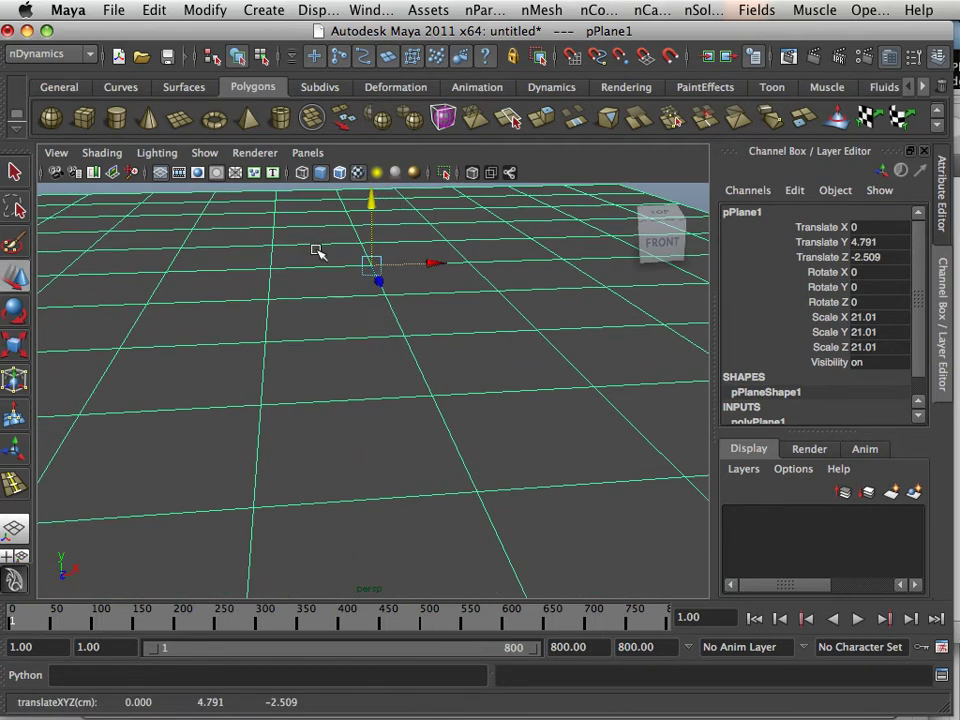
pyautogui.click(116, 302)
pyautogui.keyDown('alt'); pyautogui.moveTo(316, 250); pyautogui.dragTo(40, 310, button='right'); pyautogui.keyUp('alt')
pyautogui.keyDown('alt'); pyautogui.moveTo(298, 369); pyautogui.dragTo(284, 345); pyautogui.keyUp('alt')
# - Select the raised plane and increase its width and height subdivisions together for a denser mesh
pyautogui.rightClick(356, 346)
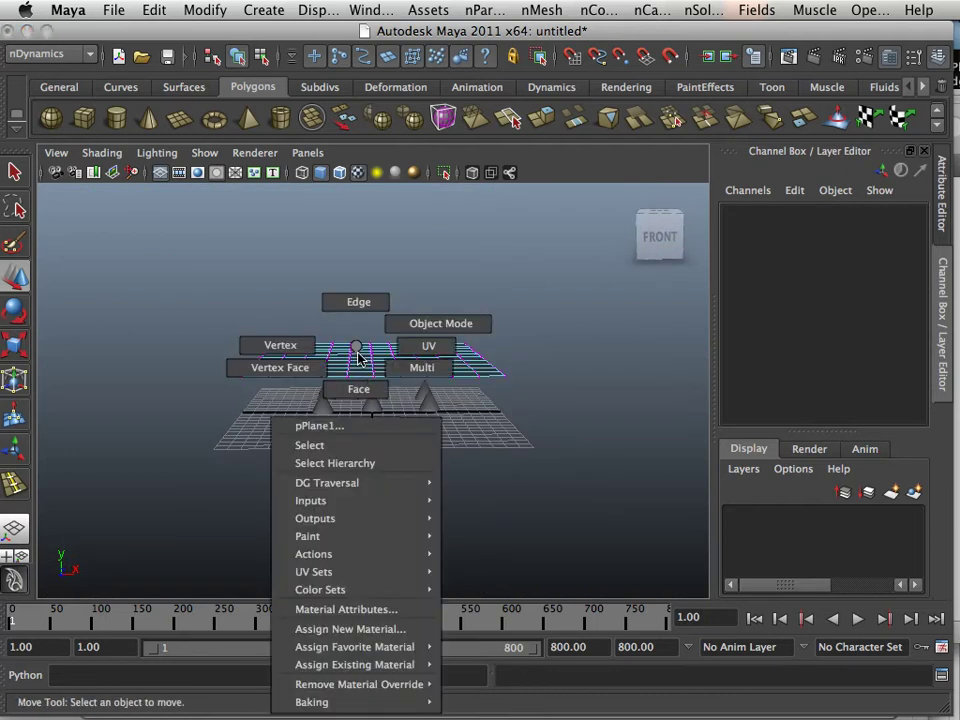
pyautogui.moveTo(358, 357); pyautogui.dragTo(390, 327, button='right')
pyautogui.click(385, 350)
pyautogui.scroll(5, 385, 352)
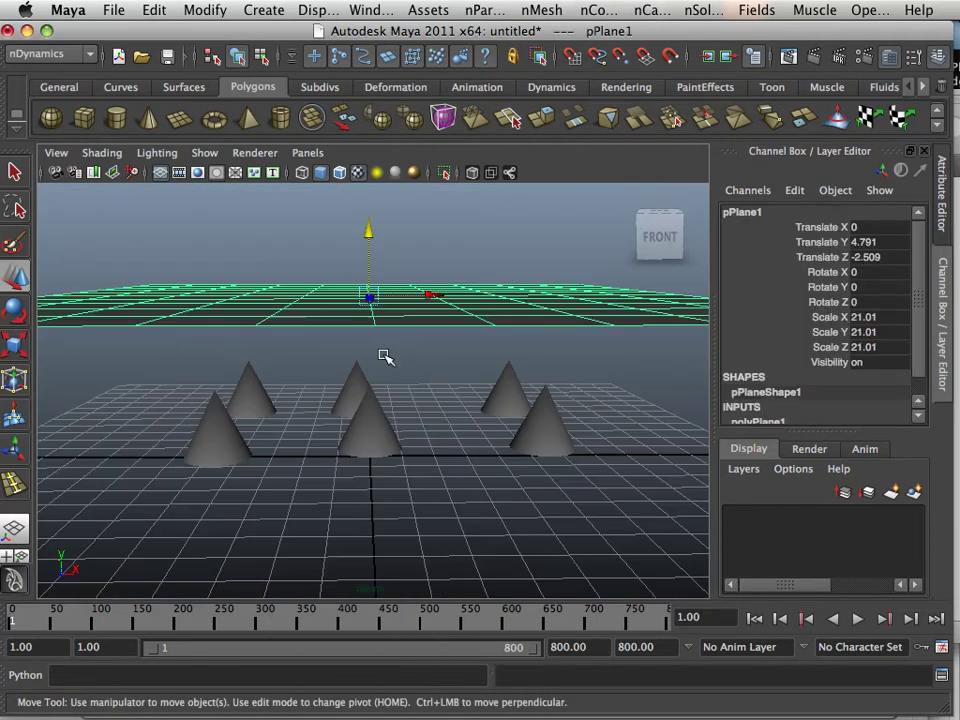
pyautogui.scroll(-2, 775, 420)
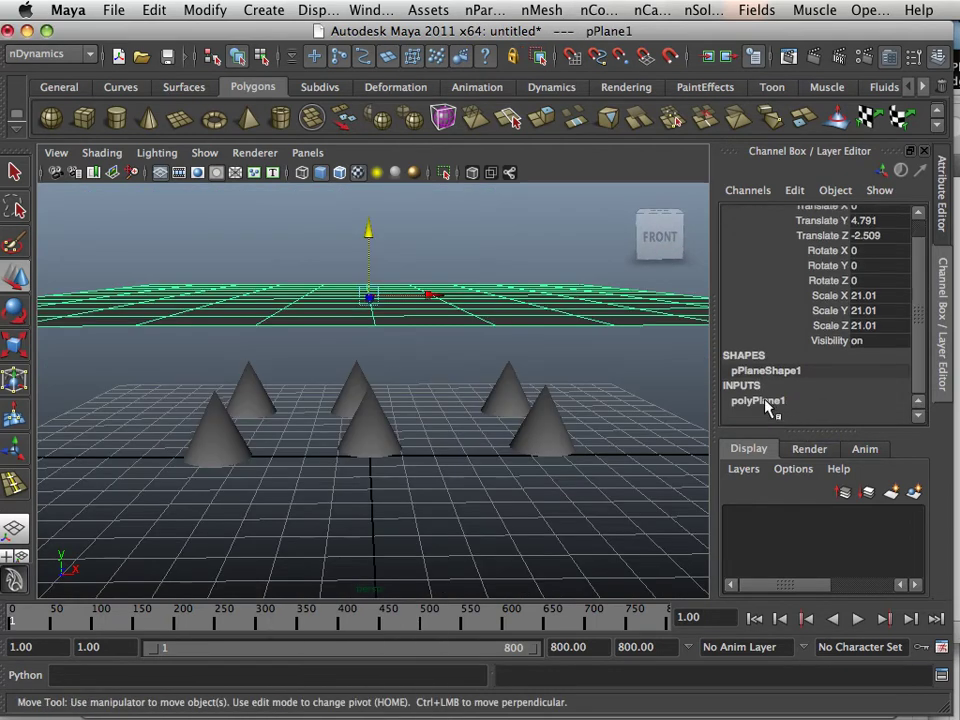
pyautogui.click(765, 401)
pyautogui.moveTo(832, 372); pyautogui.dragTo(832, 389)
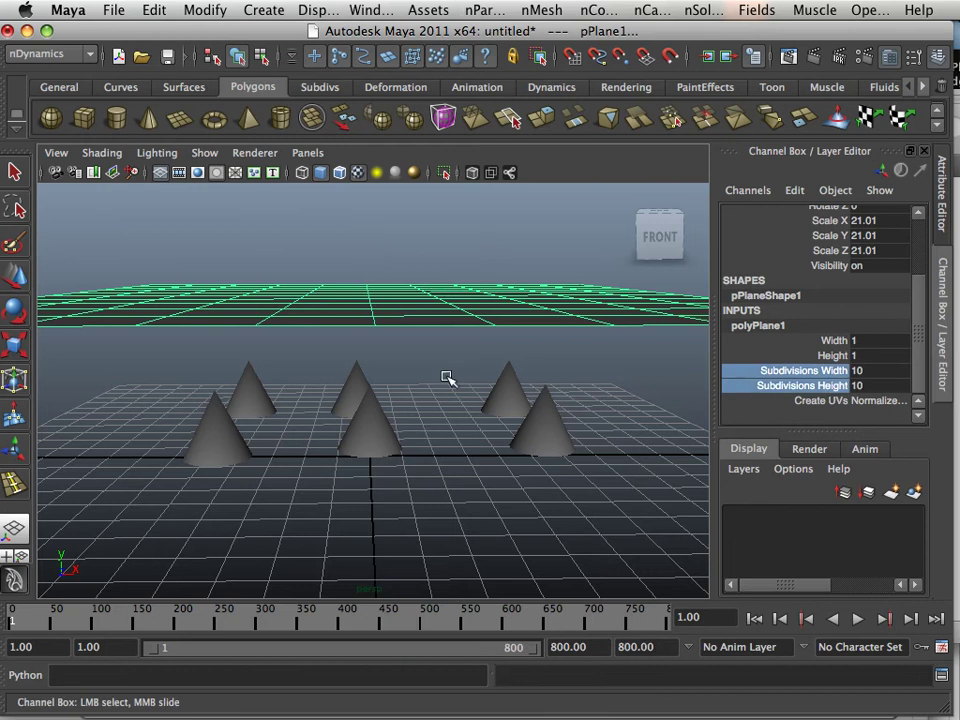
pyautogui.moveTo(447, 378); pyautogui.dragTo(522, 384, button='middle')
pyautogui.keyDown('alt'); pyautogui.moveTo(522, 384); pyautogui.dragTo(392, 373); pyautogui.keyUp('alt')
pyautogui.moveTo(390, 346); pyautogui.dragTo(464, 330, button='right')
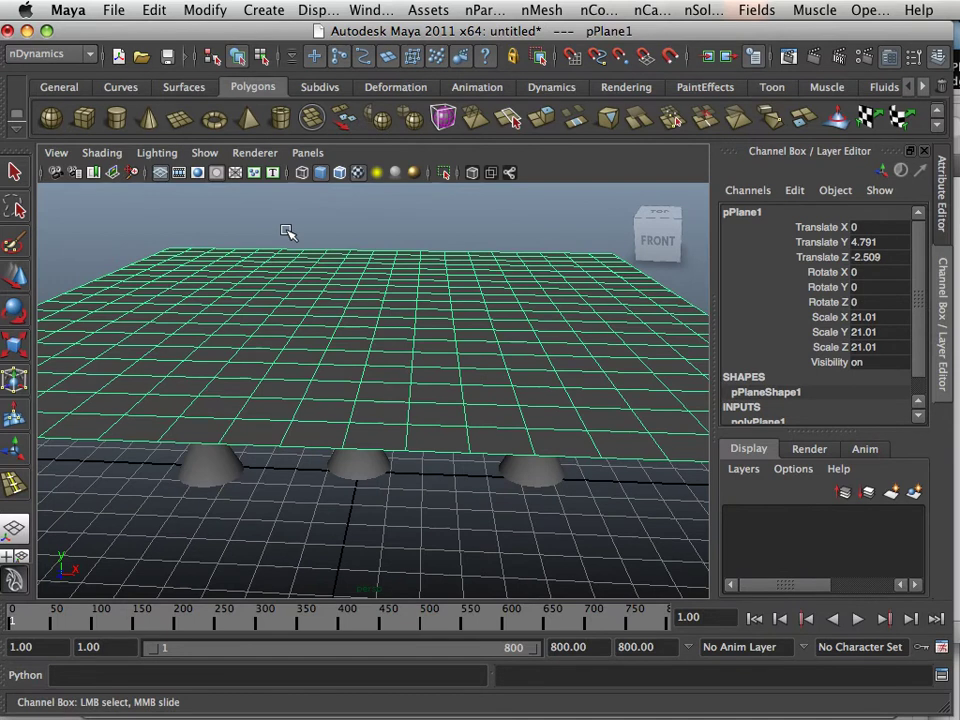
# - Delete the plane's construction history and freeze its transformations
pyautogui.click(198, 11)
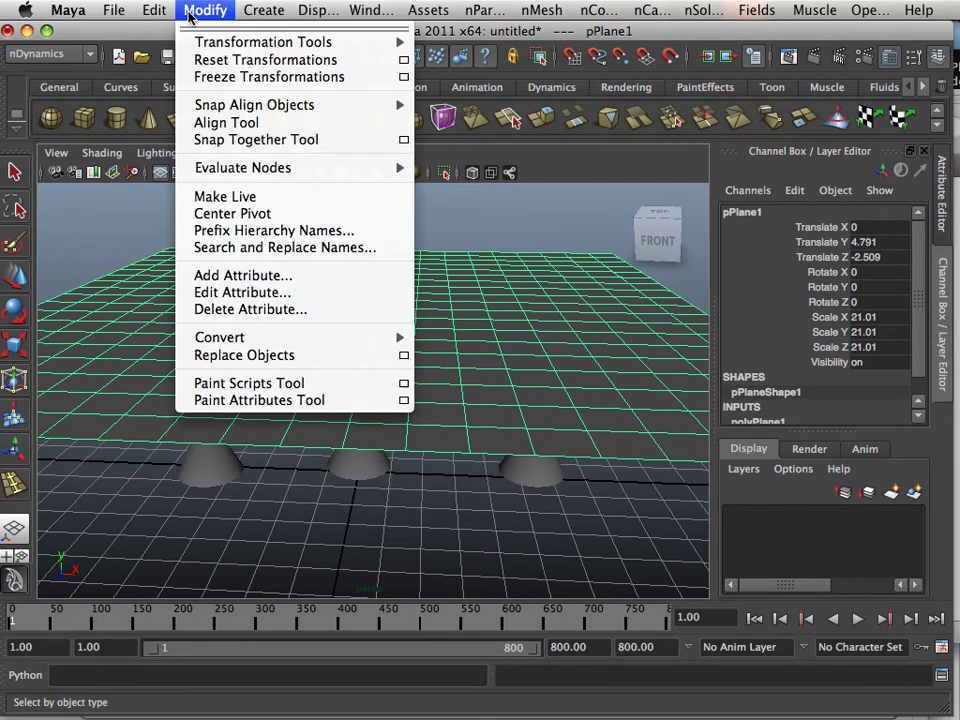
pyautogui.moveTo(154, 11)
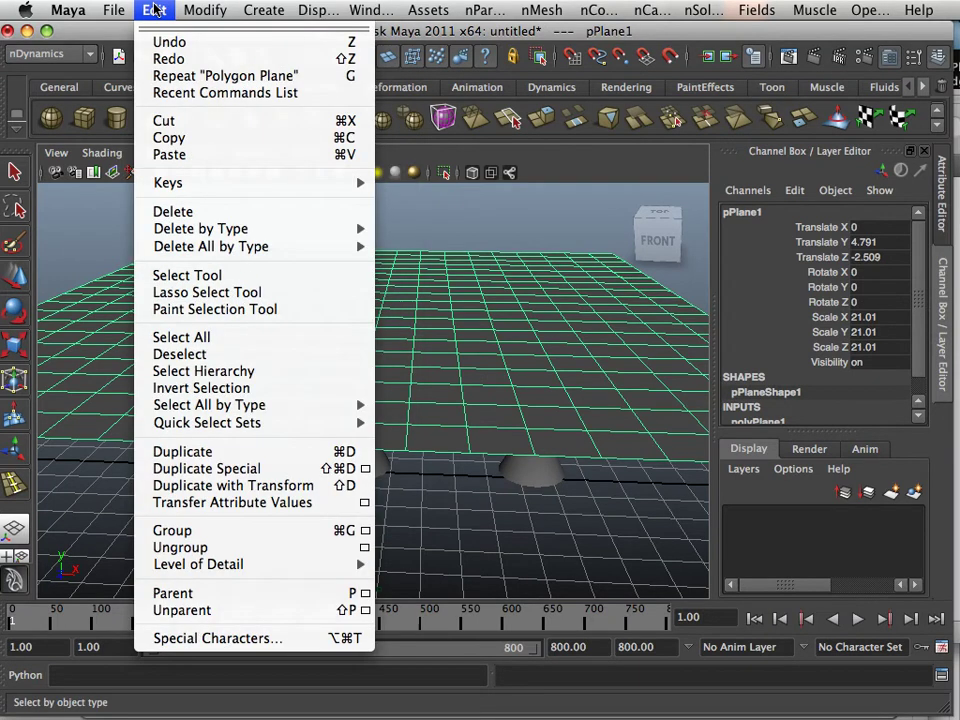
pyautogui.moveTo(210, 233)
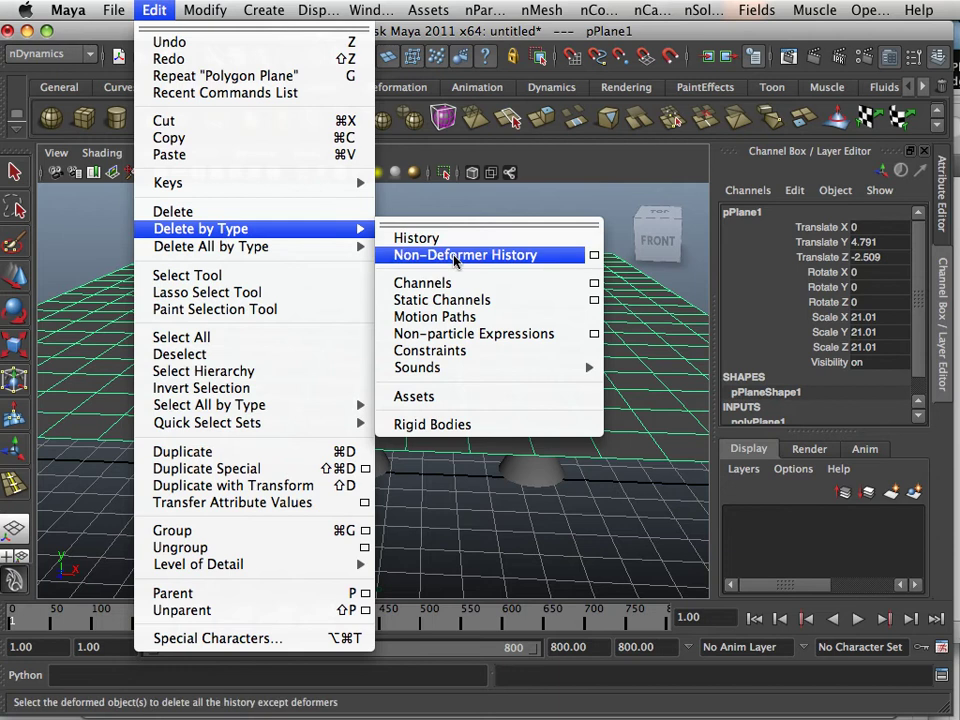
pyautogui.click(405, 238)
pyautogui.click(212, 12)
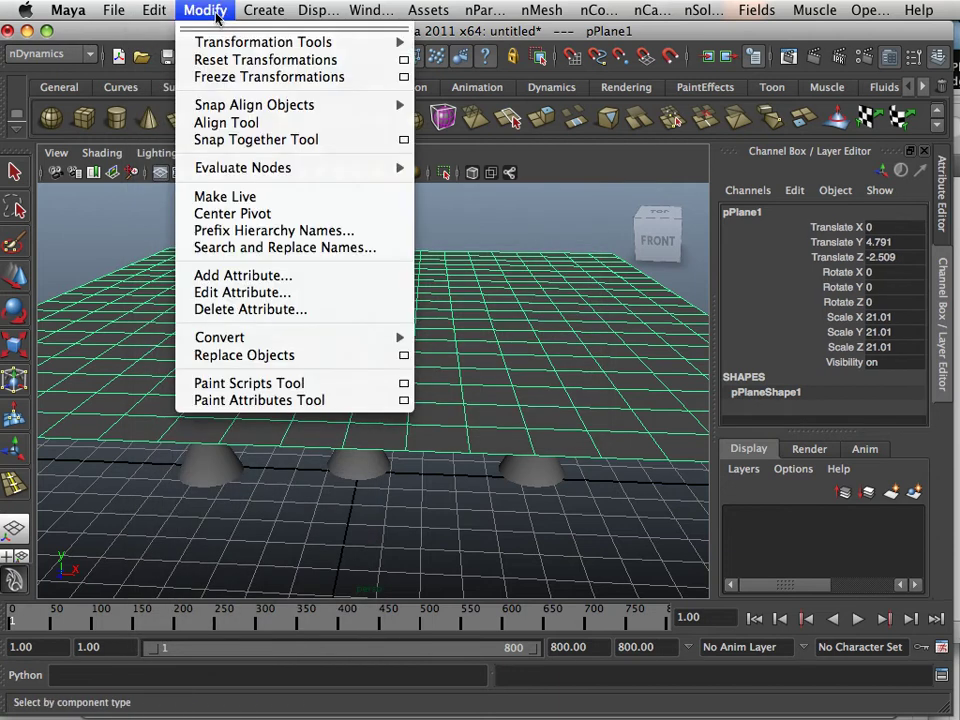
pyautogui.click(232, 77)
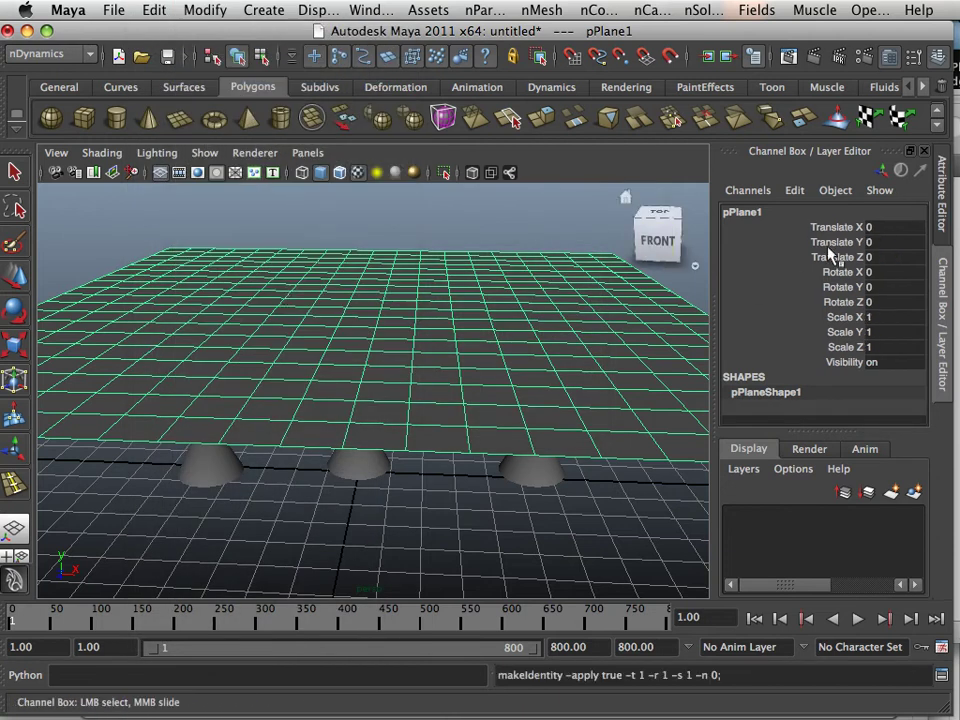
# - Convert the plane above the cones into an nCloth object
pyautogui.keyDown('alt'); pyautogui.moveTo(430, 430); pyautogui.dragTo(584, 366); pyautogui.keyUp('alt')
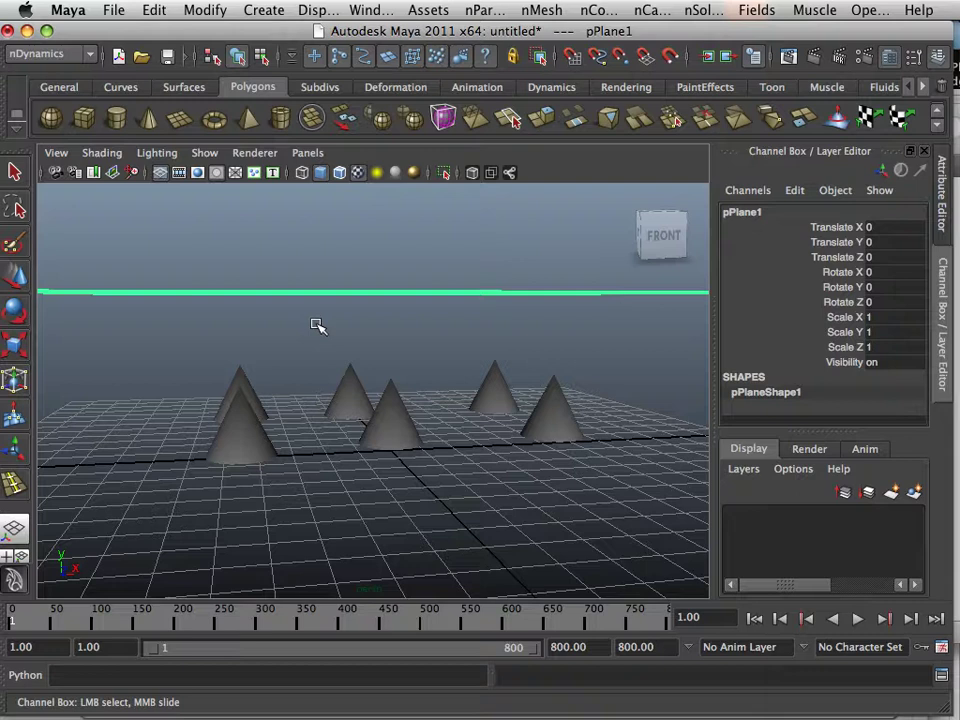
pyautogui.moveTo(318, 326)
pyautogui.keyDown('alt'); pyautogui.mouseDown()
pyautogui.moveTo(246, 347)
pyautogui.moveTo(309, 324)
pyautogui.moveTo(292, 333)
pyautogui.moveTo(300, 313)
pyautogui.moveTo(300, 329)
pyautogui.mouseUp(); pyautogui.keyUp('alt')
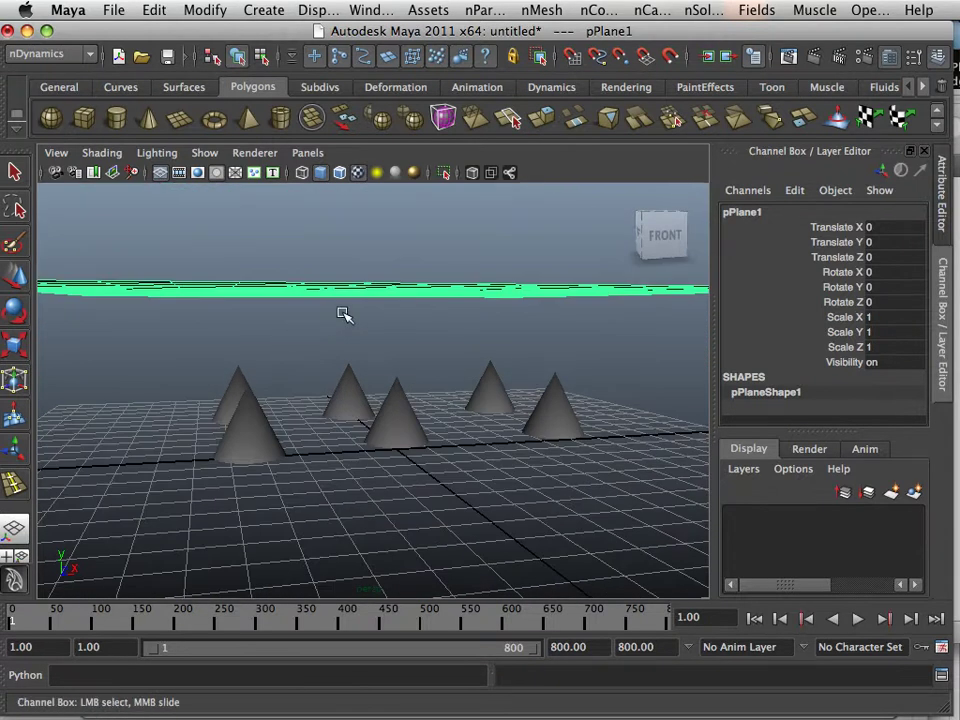
pyautogui.click(532, 11)
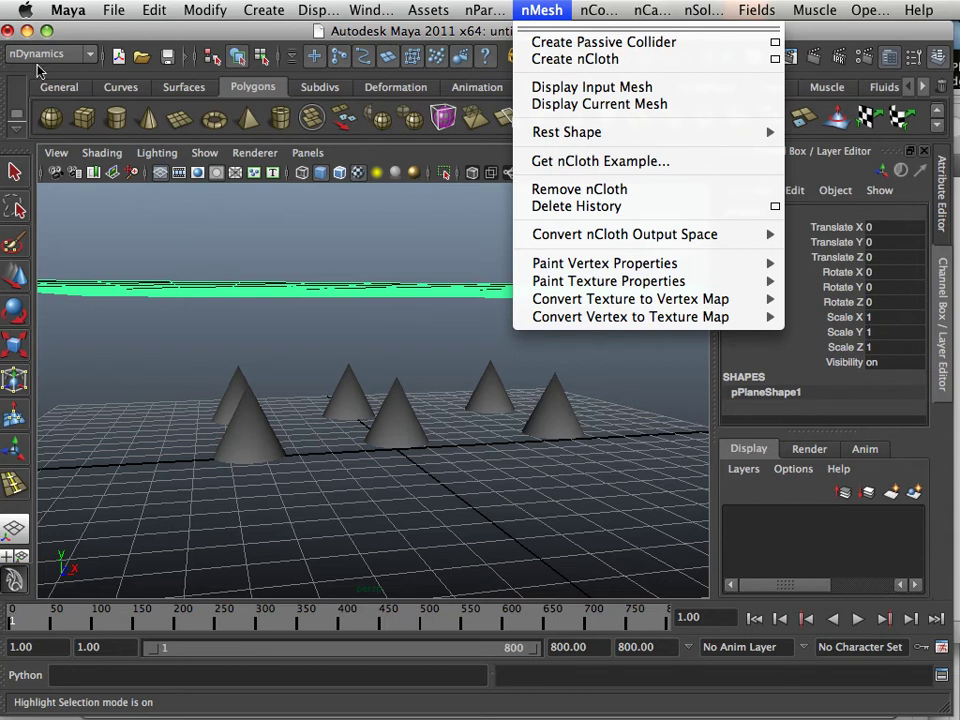
pyautogui.click(607, 65)
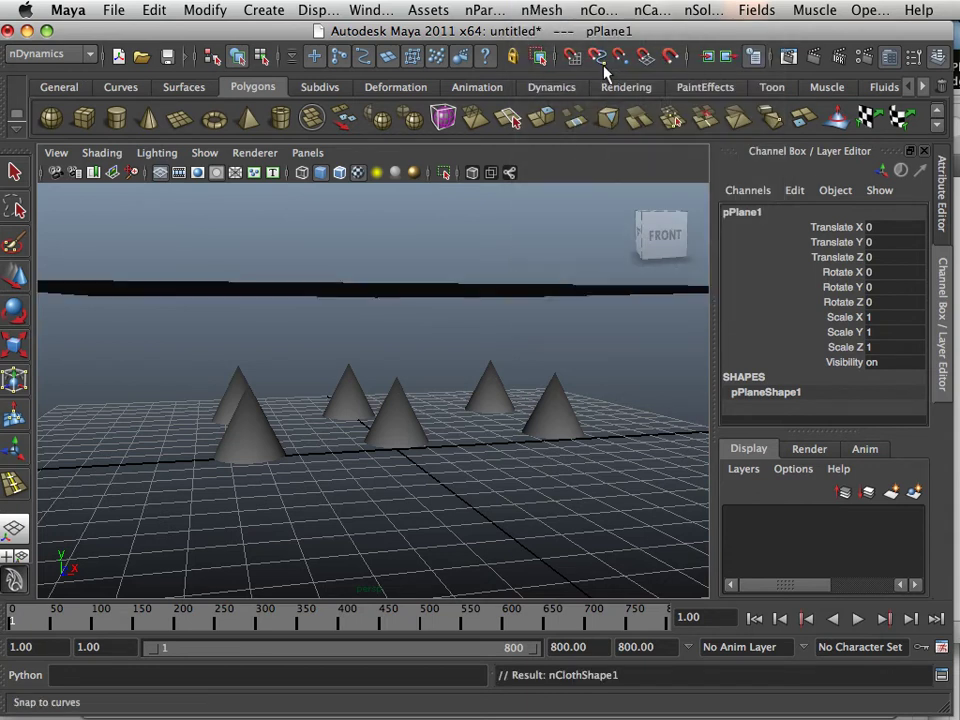
# - Select the cloth plane and apply a Tearable Surface constraint to it
pyautogui.keyDown('alt'); pyautogui.moveTo(338, 201); pyautogui.dragTo(421, 294); pyautogui.keyUp('alt')
pyautogui.click(421, 294)
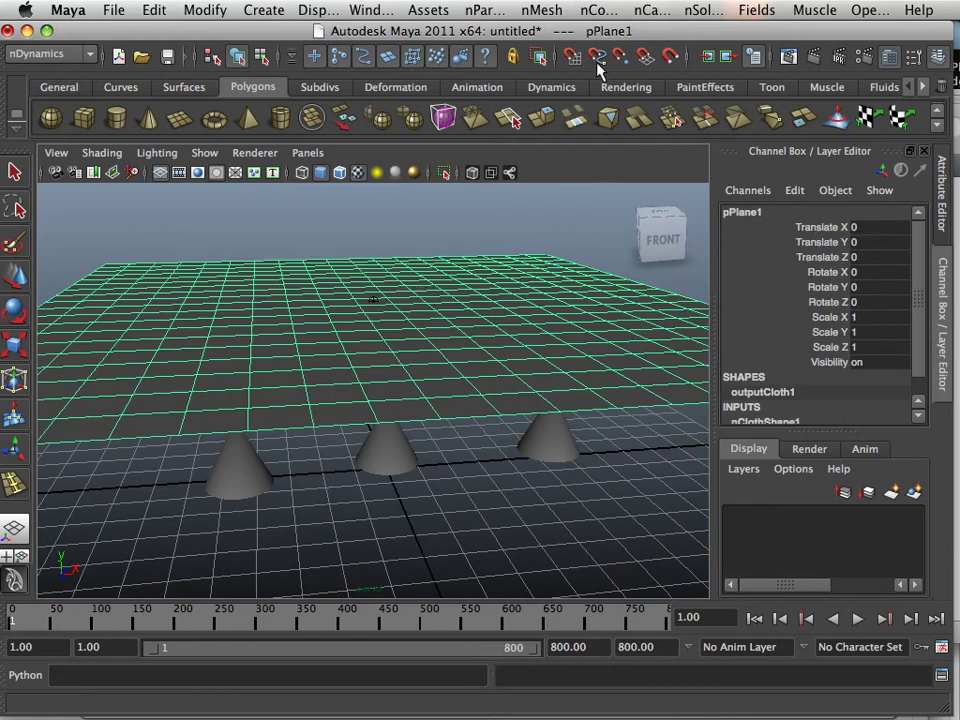
pyautogui.click(597, 11)
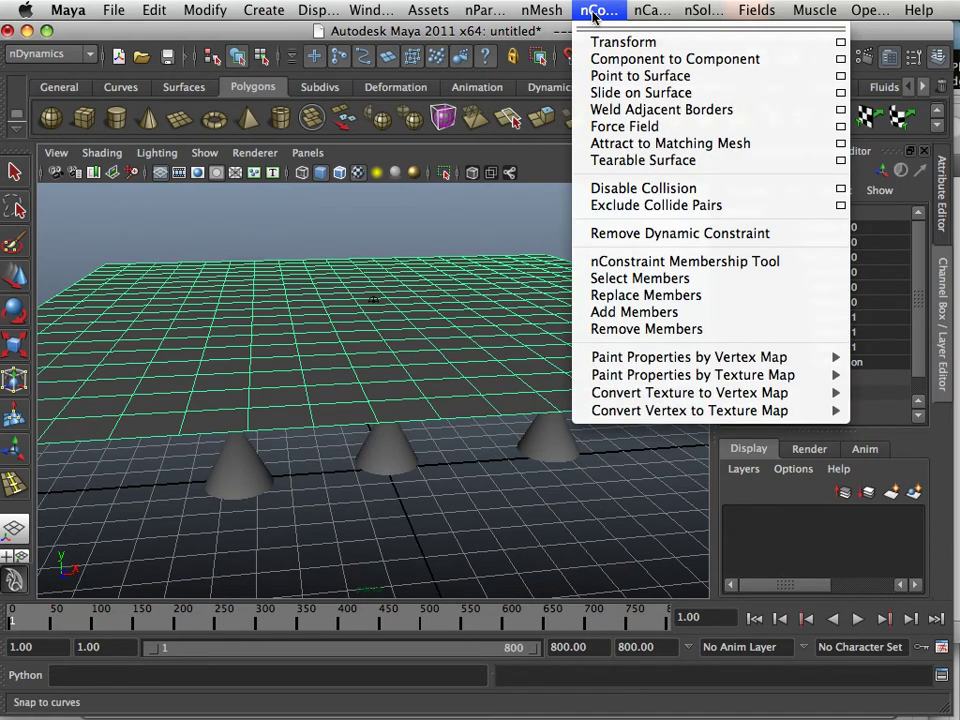
pyautogui.click(613, 162)
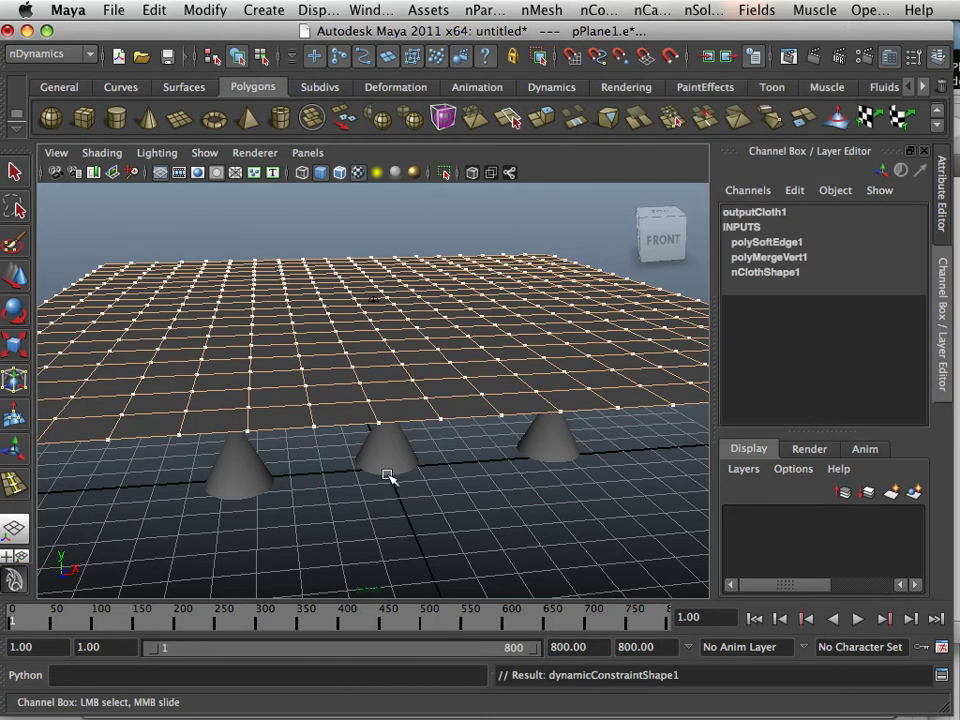
# - Select all six cones and make them passive colliders for the cloth
pyautogui.keyDown('alt'); pyautogui.moveTo(388, 476); pyautogui.dragTo(373, 452); pyautogui.keyUp('alt')
pyautogui.moveTo(370, 445); pyautogui.dragTo(416, 331, button='right')
pyautogui.moveTo(223, 381); pyautogui.dragTo(228, 386)
pyautogui.press('4')
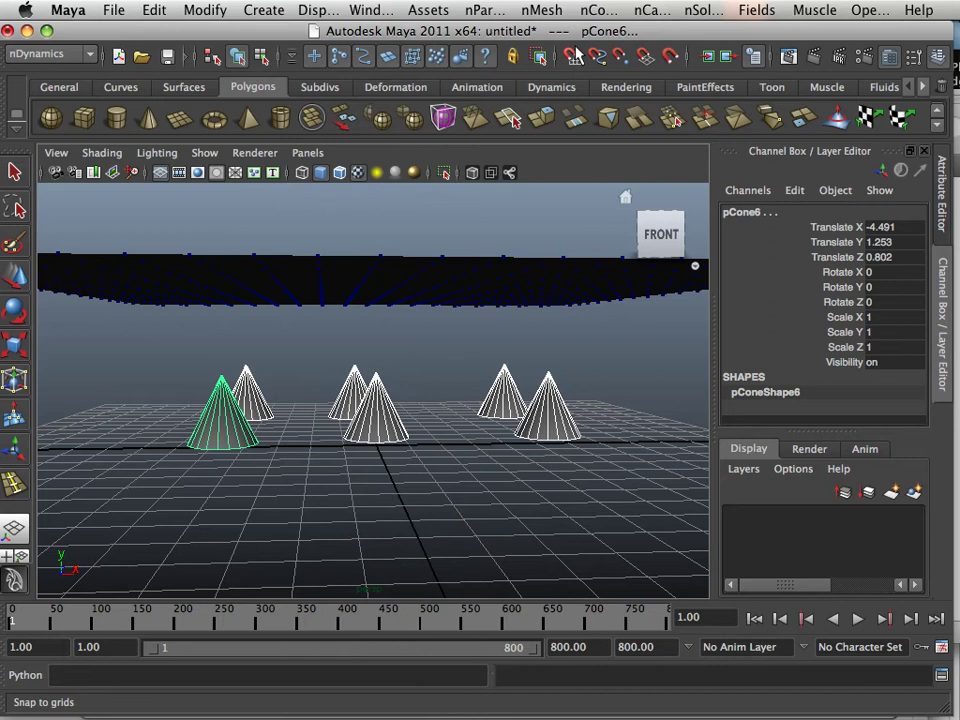
pyautogui.click(550, 12)
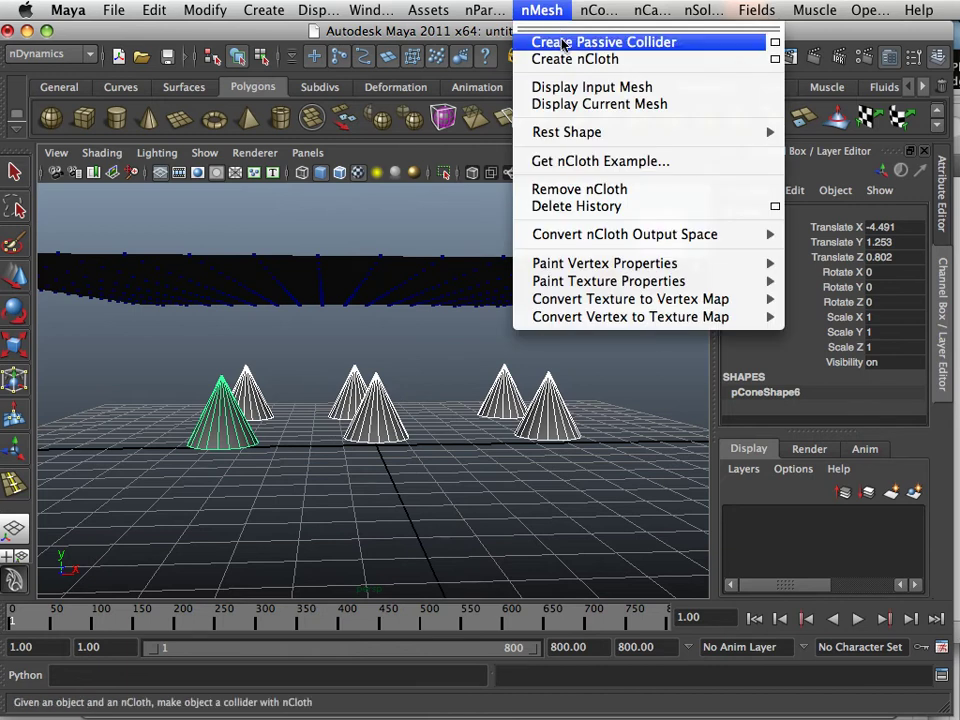
pyautogui.click(563, 44)
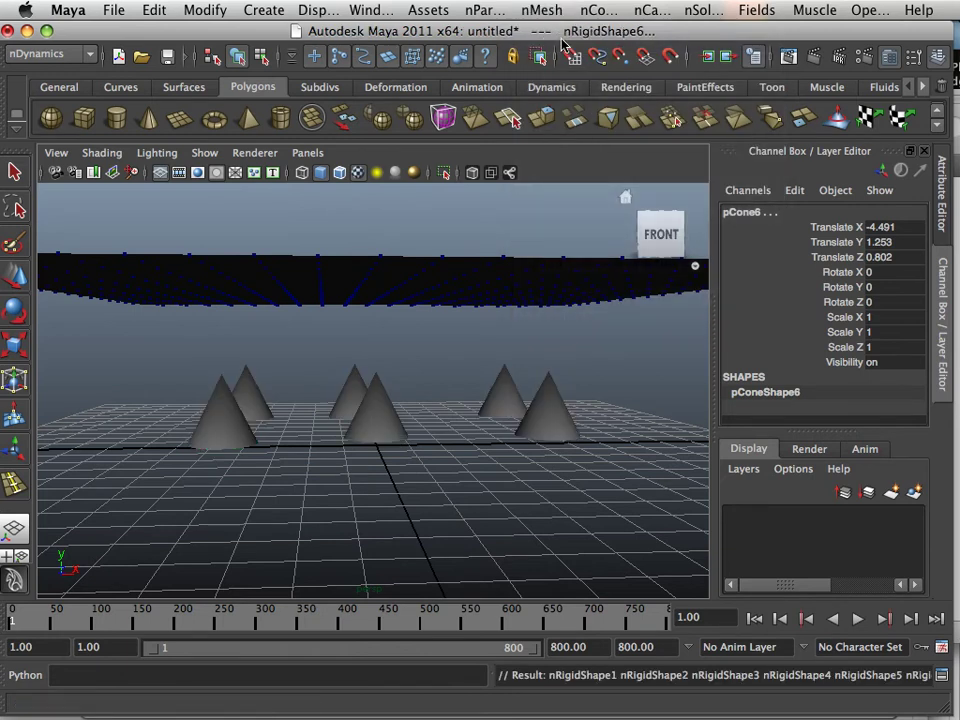
# - Select the back-row cone at the positive X end and display its nRigid collision attributes in place of the channel values
pyautogui.click(551, 424)
pyautogui.click(477, 393)
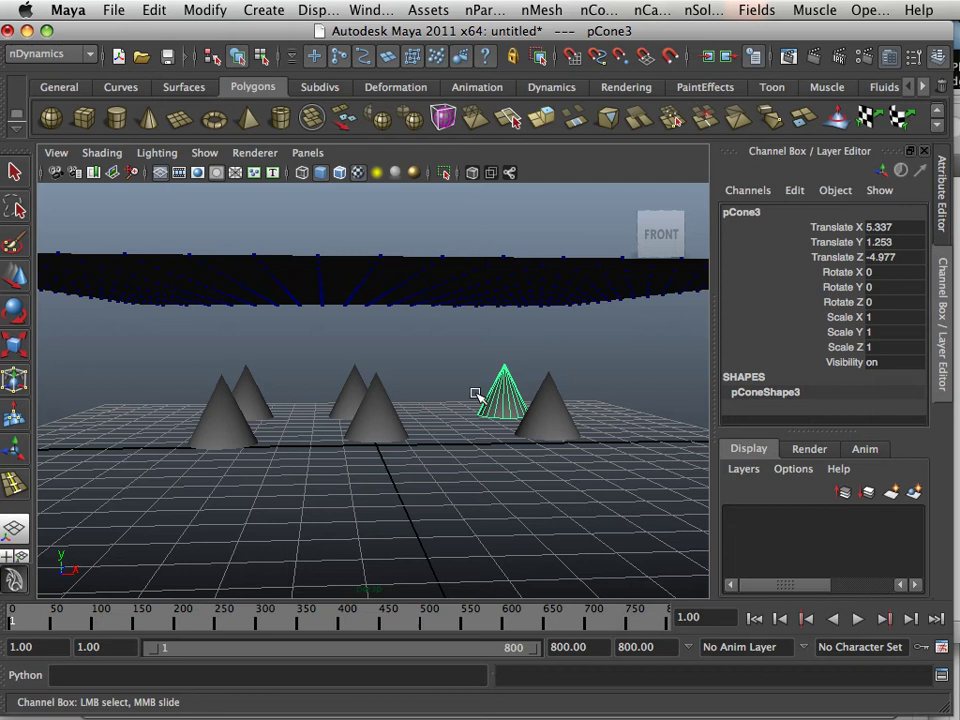
pyautogui.click(418, 410)
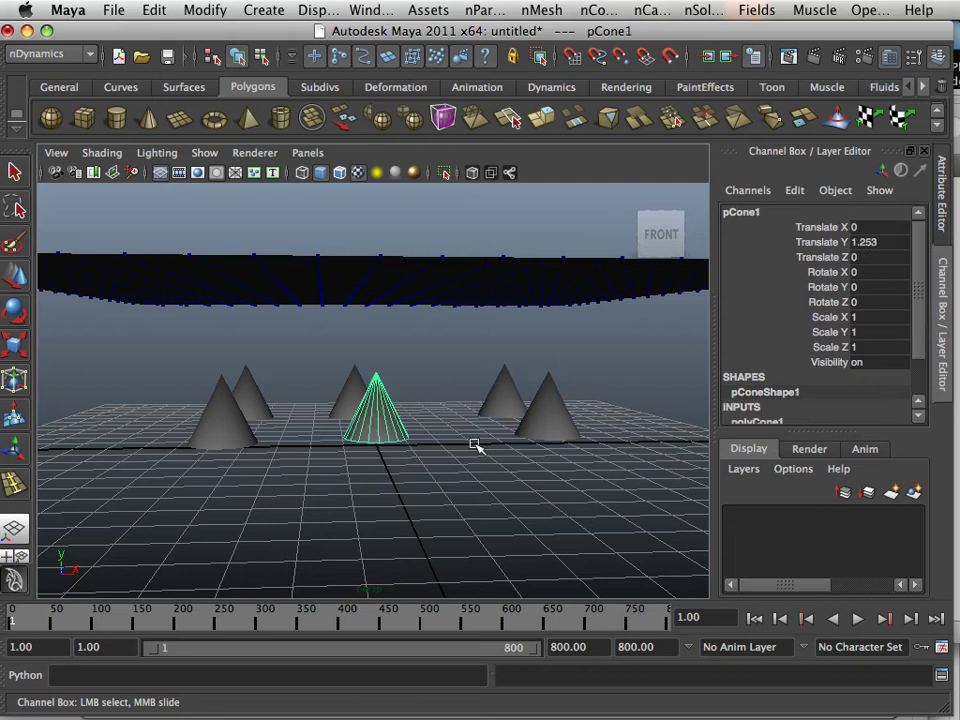
pyautogui.click(553, 428)
pyautogui.click(499, 383)
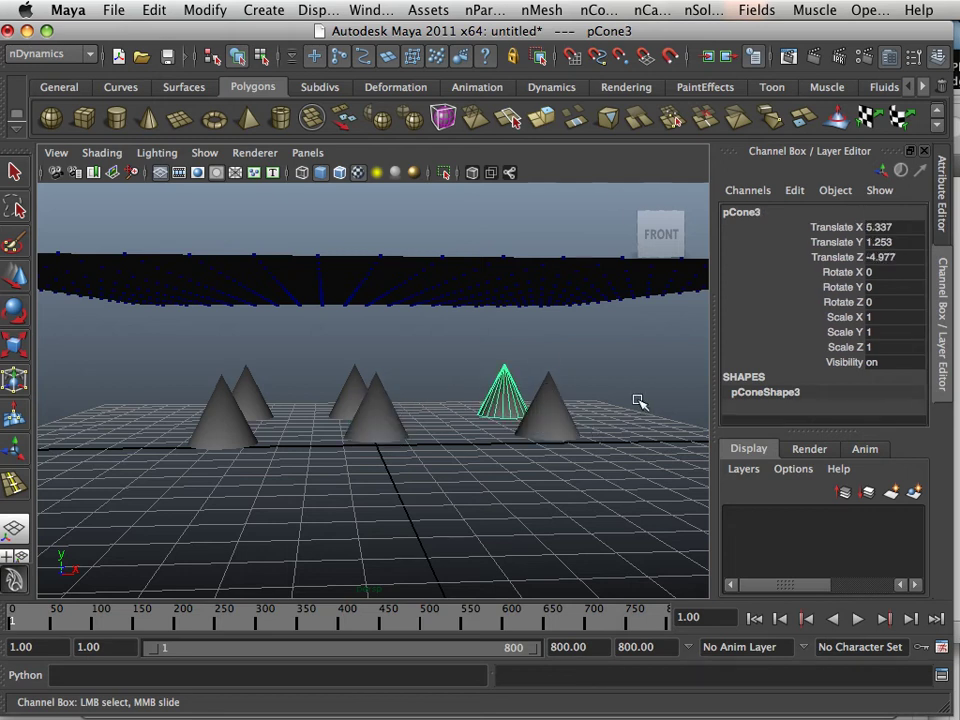
pyautogui.click(915, 58)
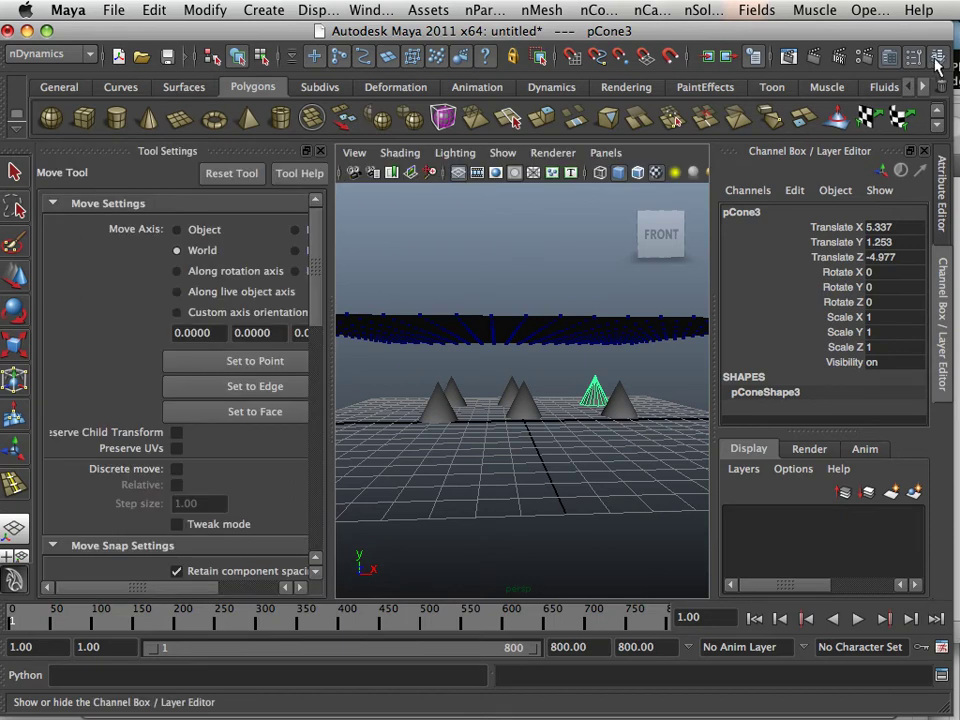
pyautogui.click(938, 58)
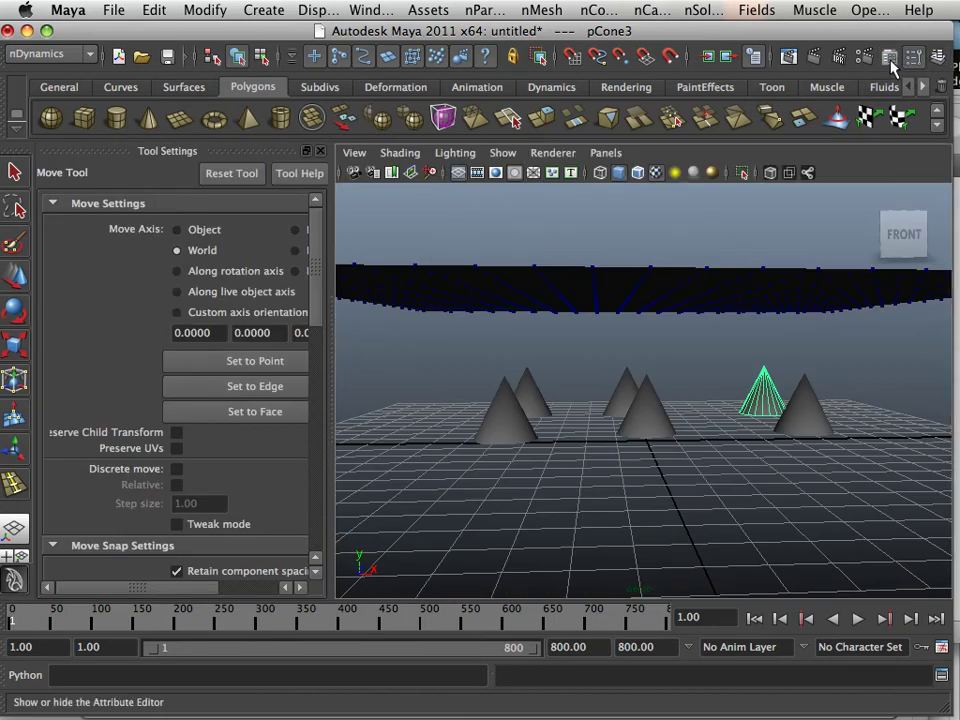
pyautogui.click(890, 58)
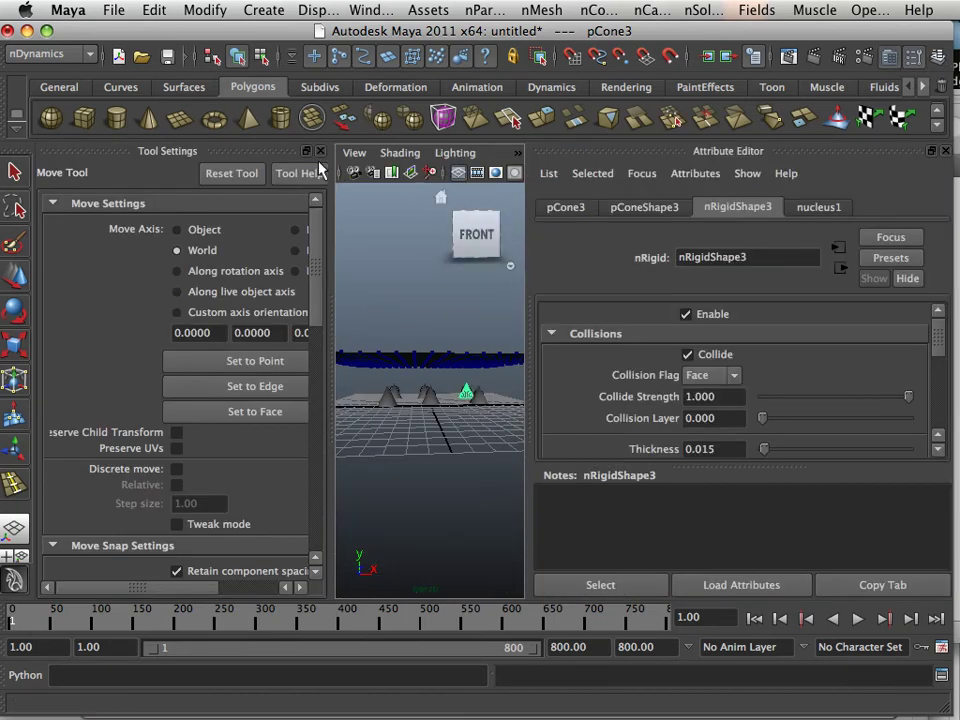
# - Close the tool settings and review the nRigid collision attributes of the two middle cones, ending on the back-row one
pyautogui.click(320, 151)
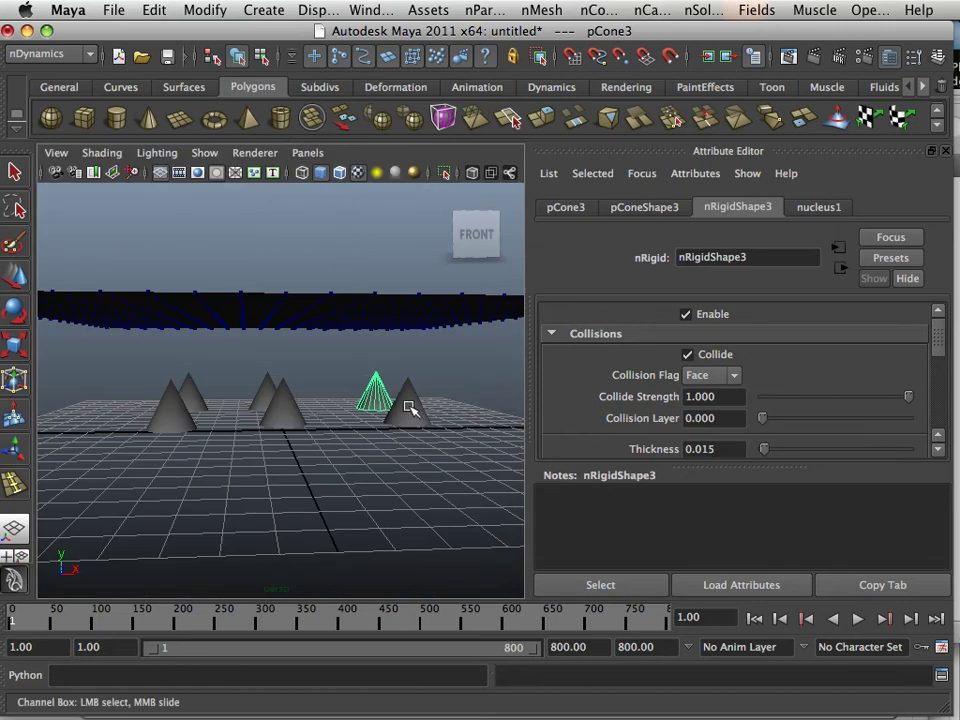
pyautogui.click(285, 411)
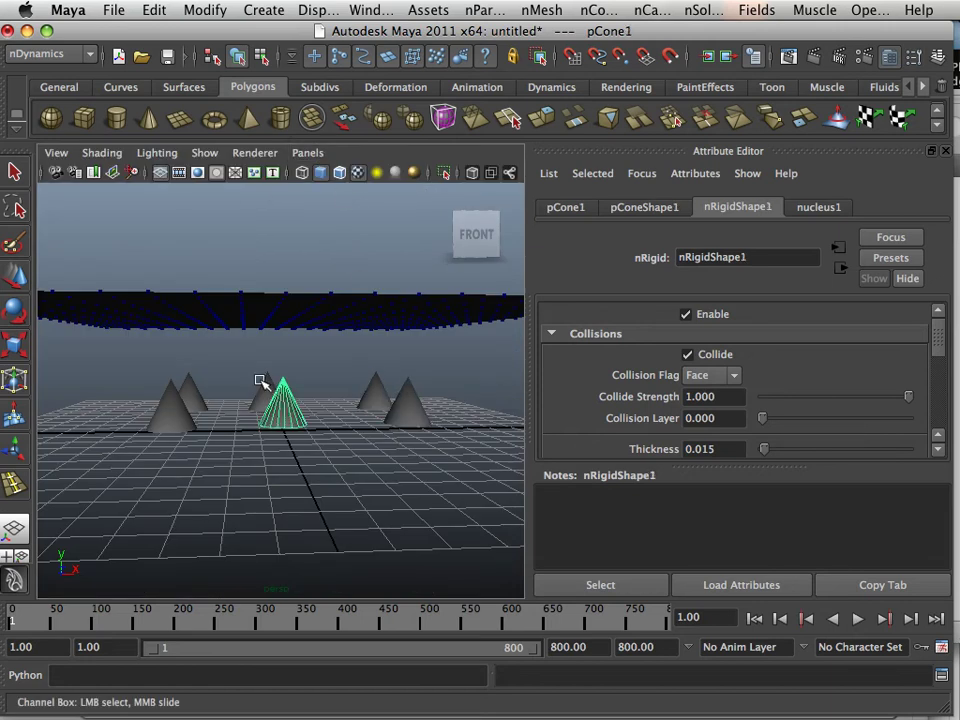
pyautogui.click(262, 388)
pyautogui.keyDown('alt'); pyautogui.moveTo(250, 386); pyautogui.dragTo(314, 423); pyautogui.keyUp('alt')
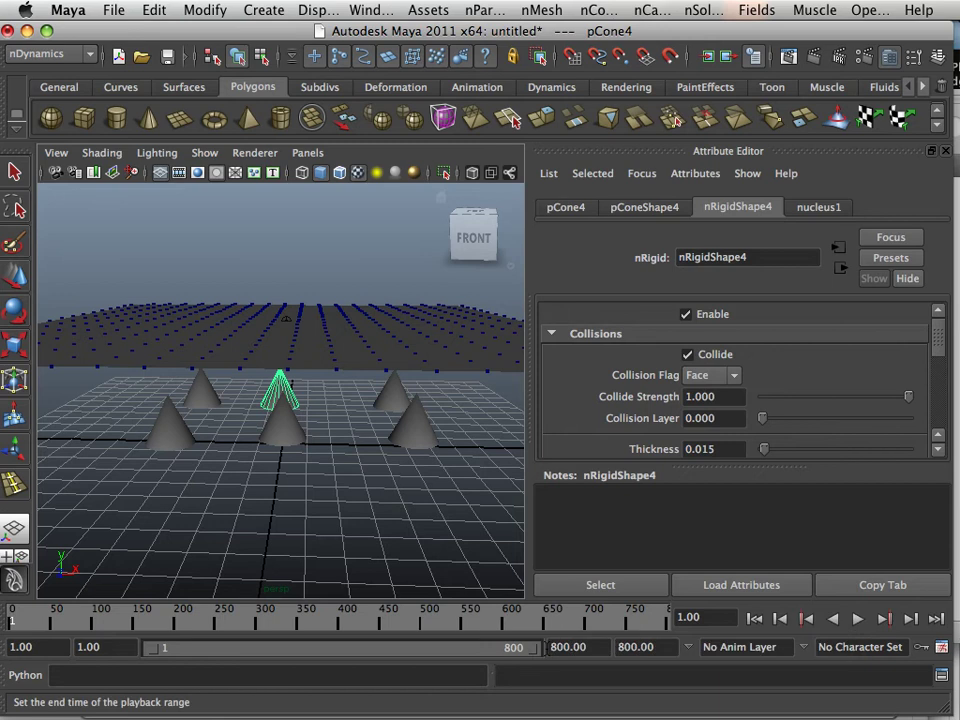
# - Play the simulation to frame 48, stop it, and select the cloth to examine the tears around the cones
pyautogui.click(855, 619)
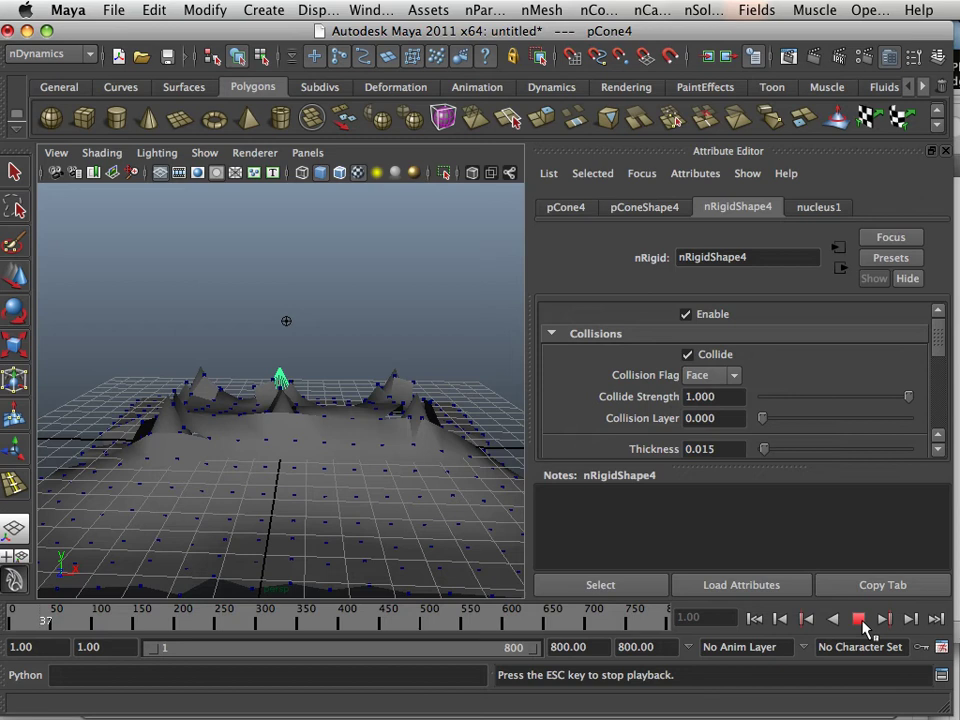
pyautogui.click(857, 620)
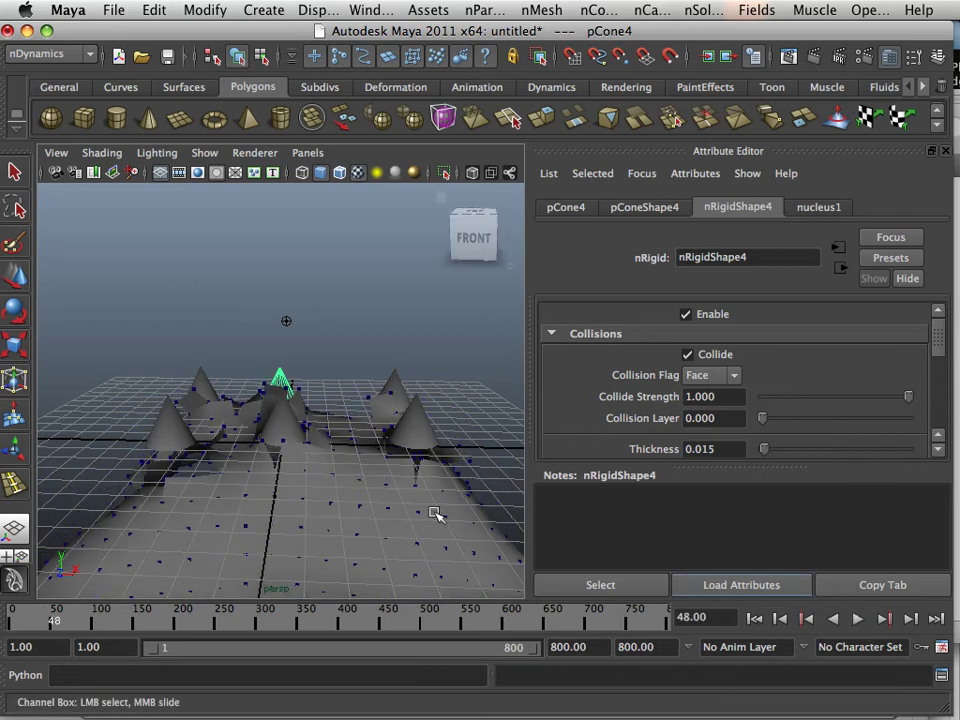
pyautogui.keyDown('alt'); pyautogui.moveTo(332, 501); pyautogui.dragTo(486, 439); pyautogui.keyUp('alt')
pyautogui.keyDown('alt'); pyautogui.moveTo(486, 439); pyautogui.dragTo(214, 431, button='right'); pyautogui.keyUp('alt')
pyautogui.keyDown('alt'); pyautogui.moveTo(214, 431); pyautogui.dragTo(317, 463); pyautogui.keyUp('alt')
pyautogui.click(317, 462)
pyautogui.keyDown('alt'); pyautogui.moveTo(317, 462); pyautogui.dragTo(128, 321, button='right'); pyautogui.keyUp('alt')
pyautogui.keyDown('alt'); pyautogui.moveTo(128, 321); pyautogui.dragTo(328, 342); pyautogui.keyUp('alt')
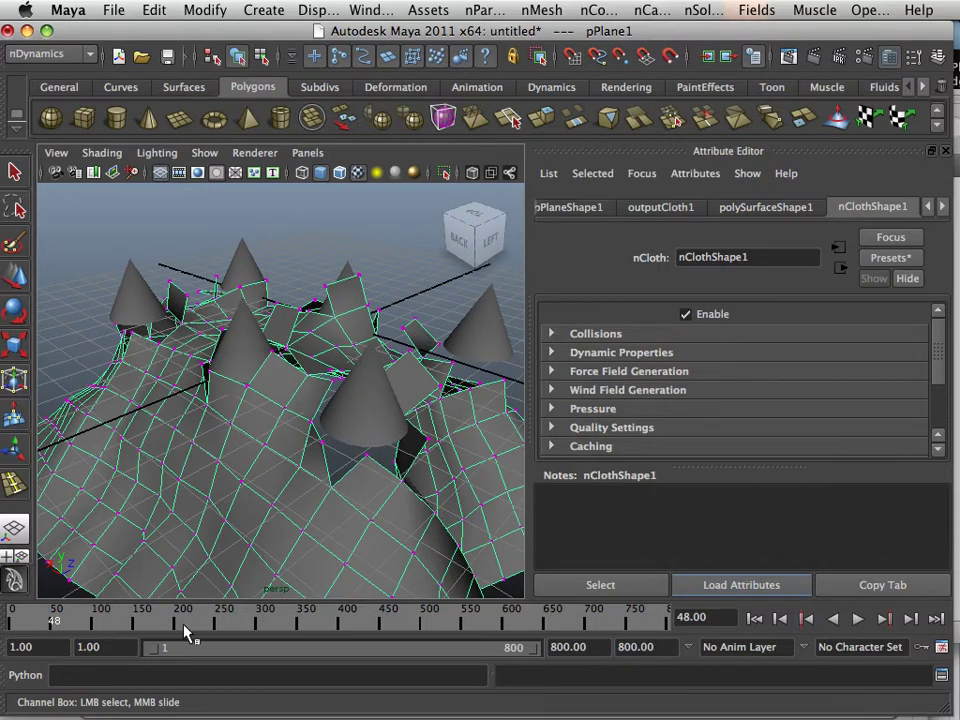
# - Rewind to frame 1 and delete five of the six cones, keeping only the middle cone of the back row
pyautogui.moveTo(120, 625); pyautogui.dragTo(2, 607)
pyautogui.keyDown('alt'); pyautogui.moveTo(300, 390); pyautogui.dragTo(176, 381, button='right'); pyautogui.keyUp('alt')
pyautogui.keyDown('alt'); pyautogui.moveTo(176, 381); pyautogui.dragTo(191, 350); pyautogui.keyUp('alt')
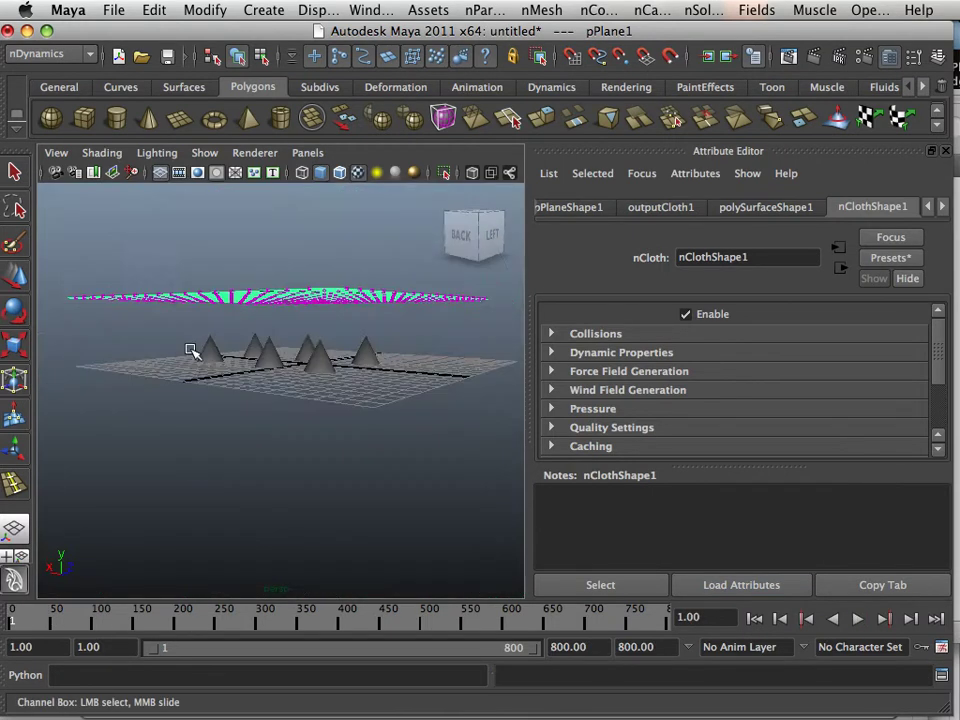
pyautogui.keyDown('alt'); pyautogui.moveTo(192, 350); pyautogui.dragTo(347, 310, button='right'); pyautogui.keyUp('alt')
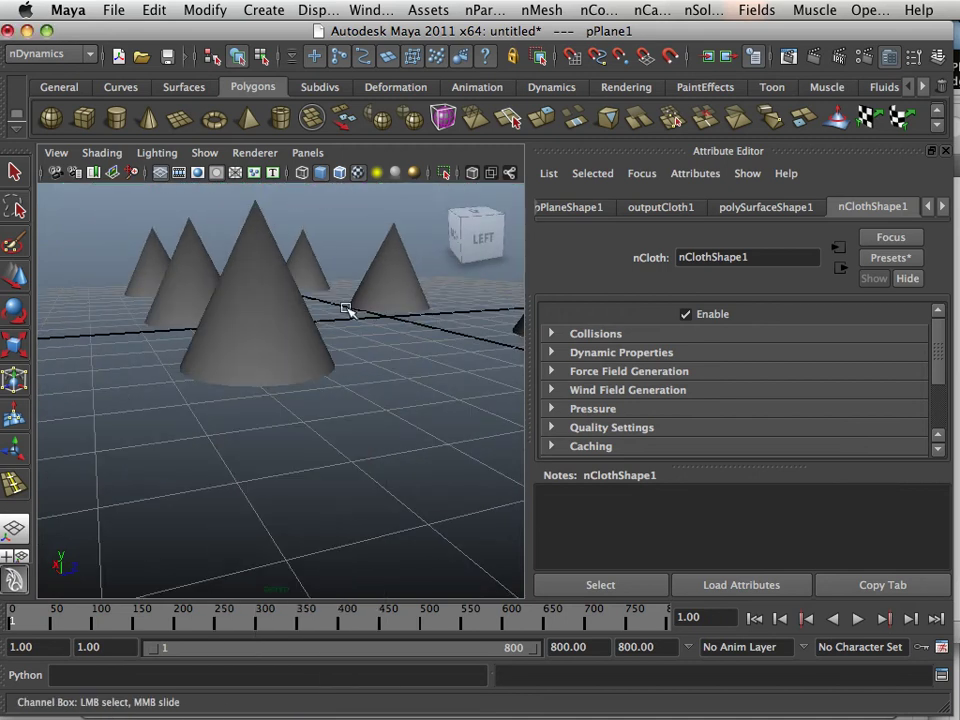
pyautogui.click(288, 318)
pyautogui.press('Delete')
pyautogui.scroll(-5, 298, 317)
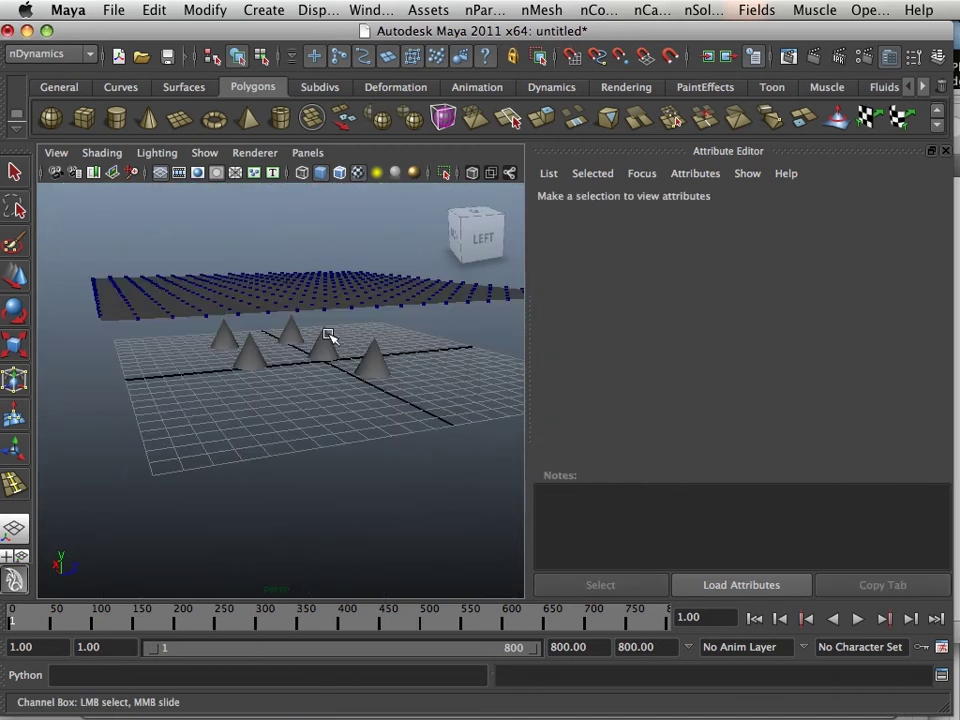
pyautogui.click(333, 349)
pyautogui.press('Delete')
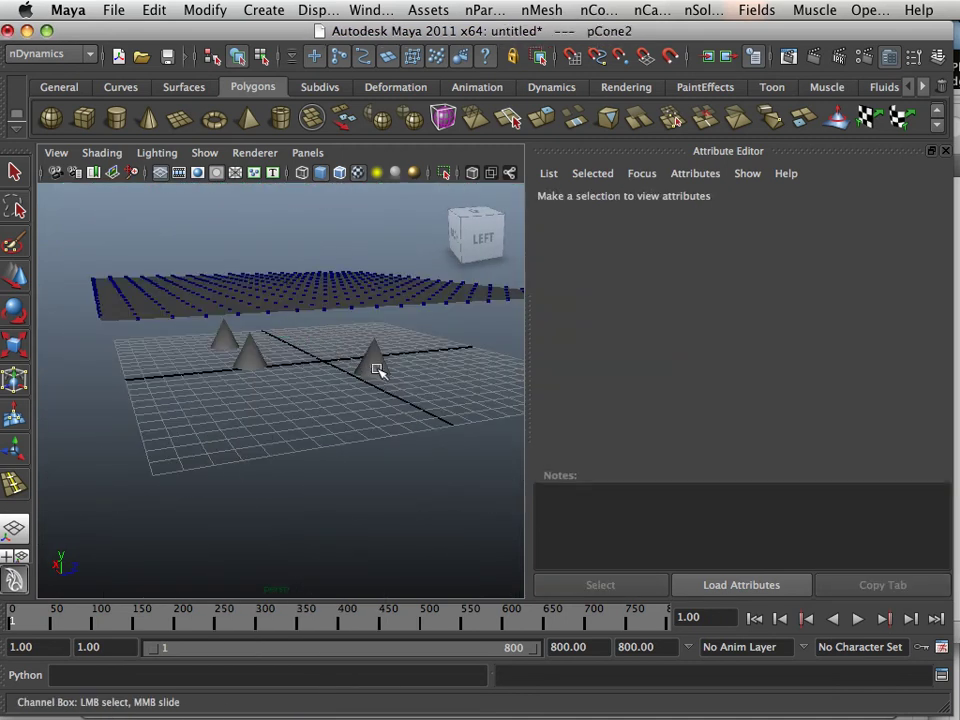
pyautogui.press('Delete')
pyautogui.moveTo(216, 334); pyautogui.dragTo(266, 342)
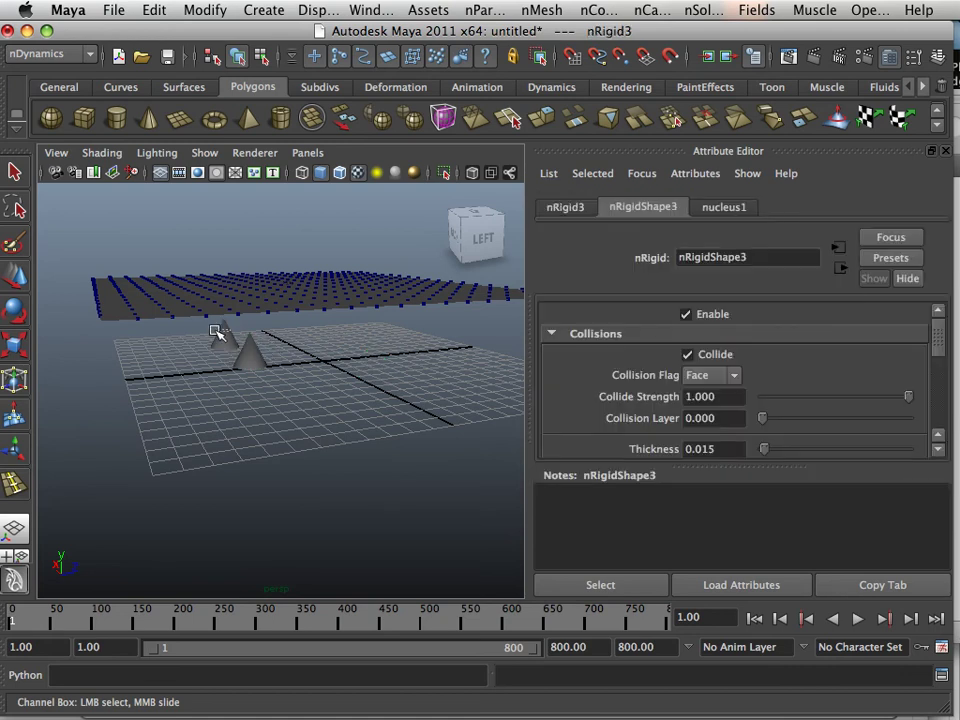
pyautogui.click(226, 354)
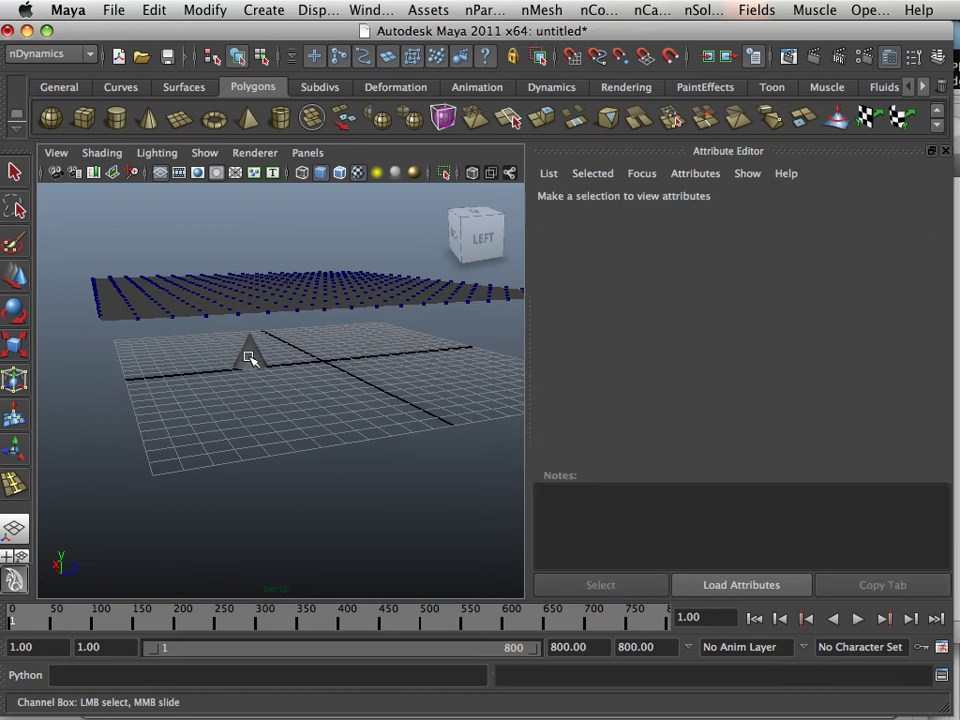
# - Move the remaining cone along the Z axis to about -0.52 cm, near the centre of the grid
pyautogui.click(250, 350)
pyautogui.press('w')
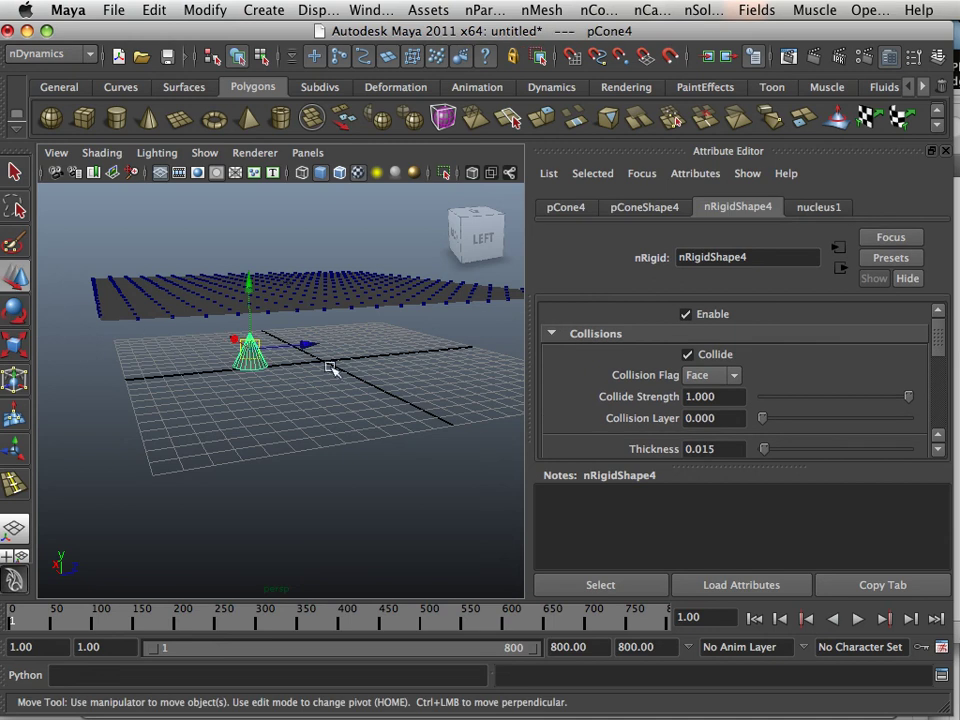
pyautogui.moveTo(311, 349); pyautogui.dragTo(373, 346)
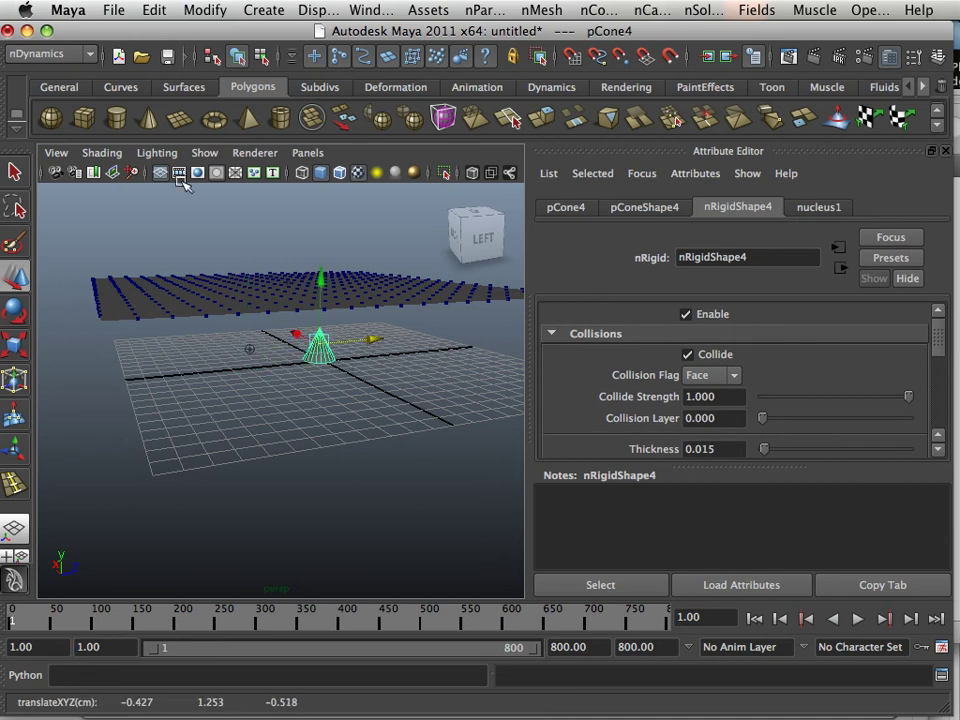
# - Create a polygon cube, scale it up uniformly, and lower it beneath the cone as a large block centred under the cloth
pyautogui.click(84, 118)
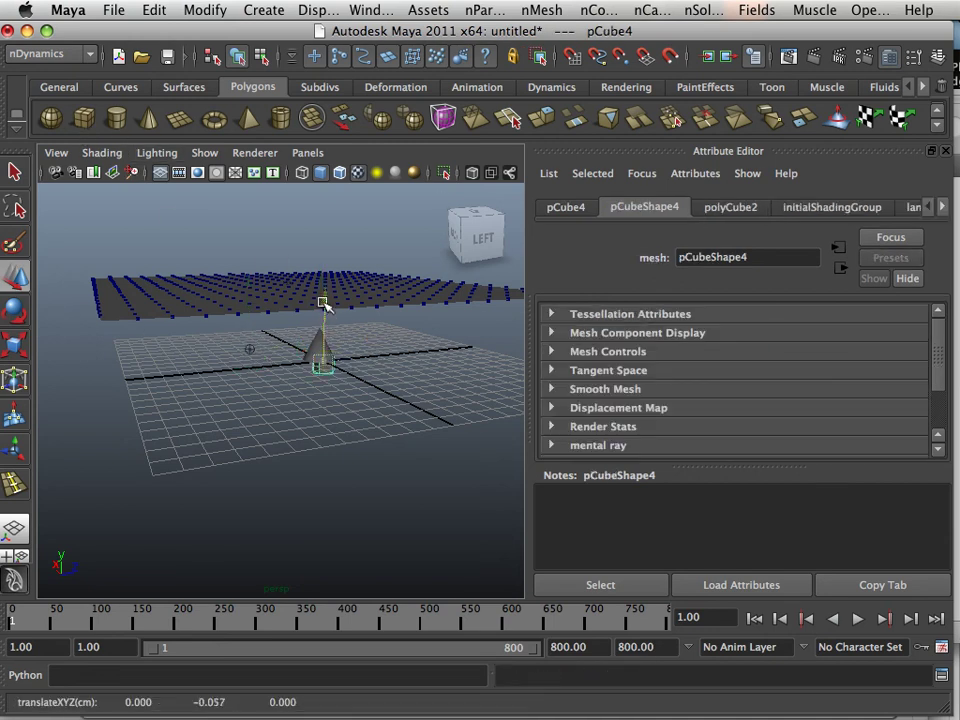
pyautogui.click(13, 342)
pyautogui.moveTo(325, 367); pyautogui.dragTo(508, 384)
pyautogui.click(12, 278)
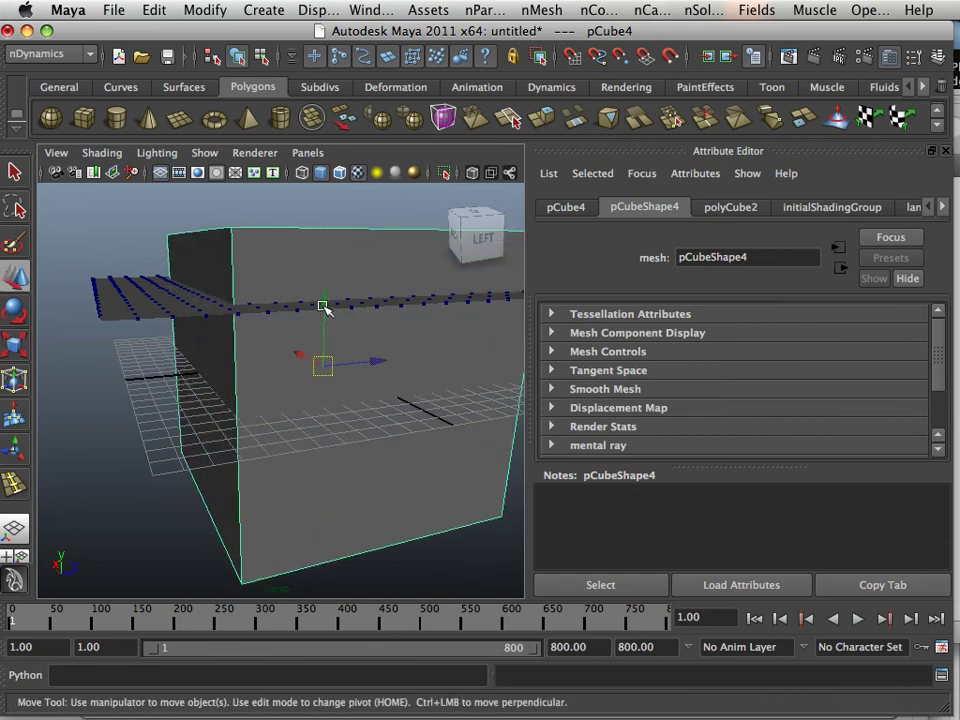
pyautogui.moveTo(323, 306); pyautogui.dragTo(344, 441)
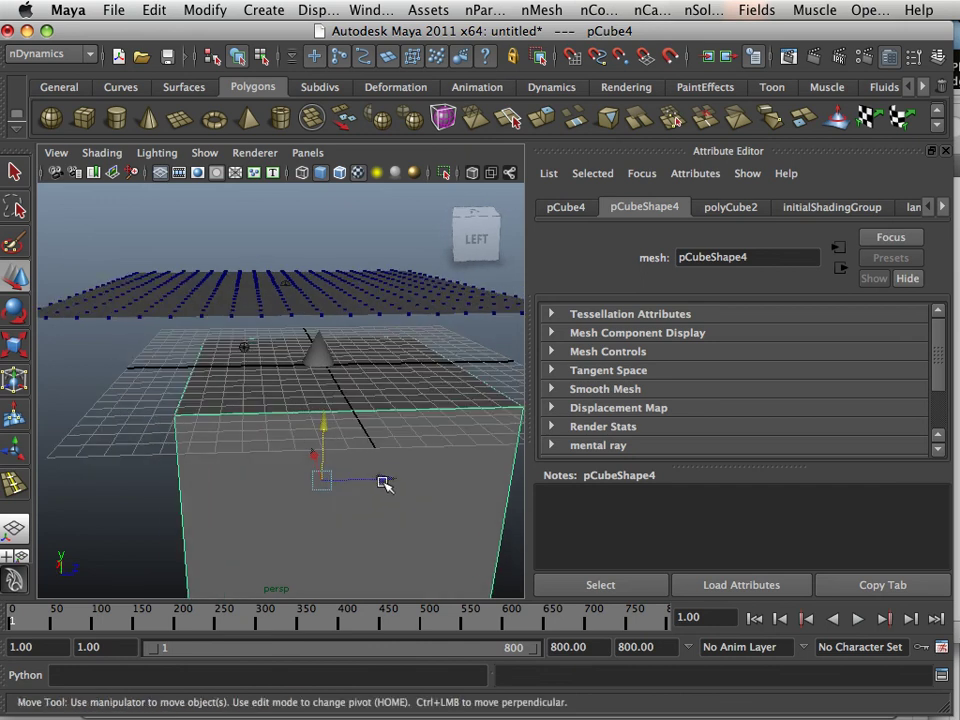
pyautogui.moveTo(385, 484); pyautogui.dragTo(369, 480)
# - Make the large cube a passive collider for the cloth
pyautogui.click(594, 12)
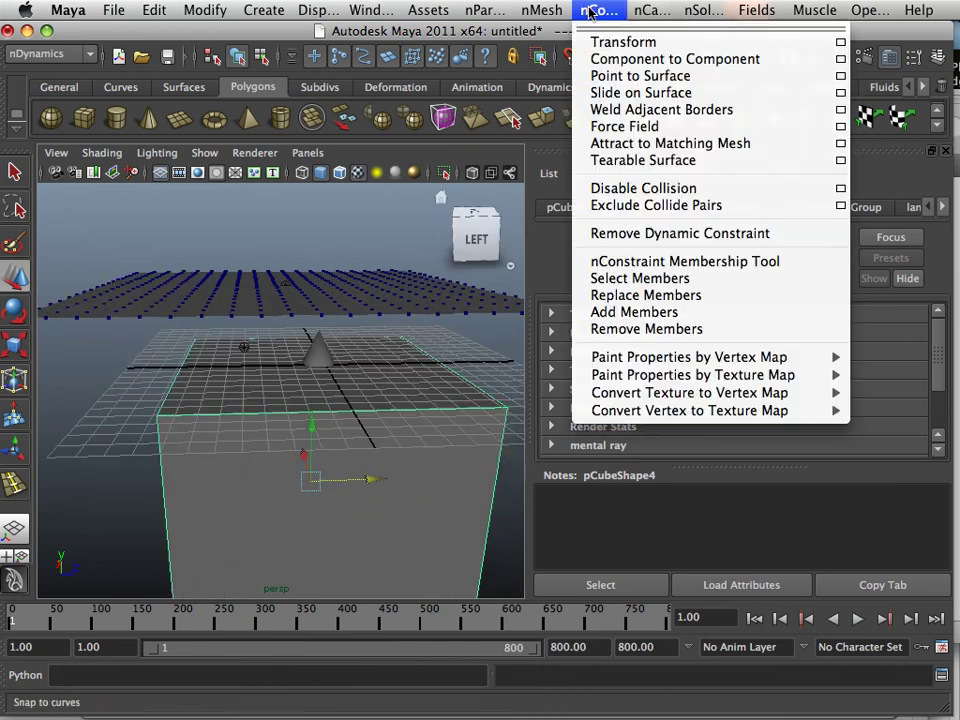
pyautogui.click(565, 41)
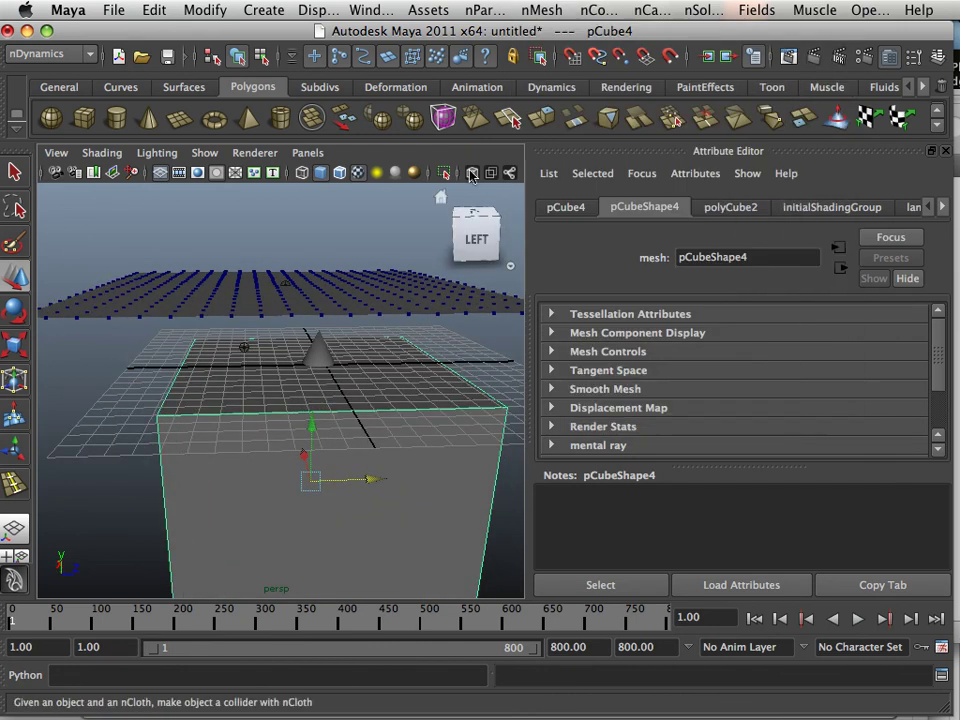
pyautogui.keyDown('alt'); pyautogui.moveTo(335, 290); pyautogui.dragTo(377, 283); pyautogui.keyUp('alt')
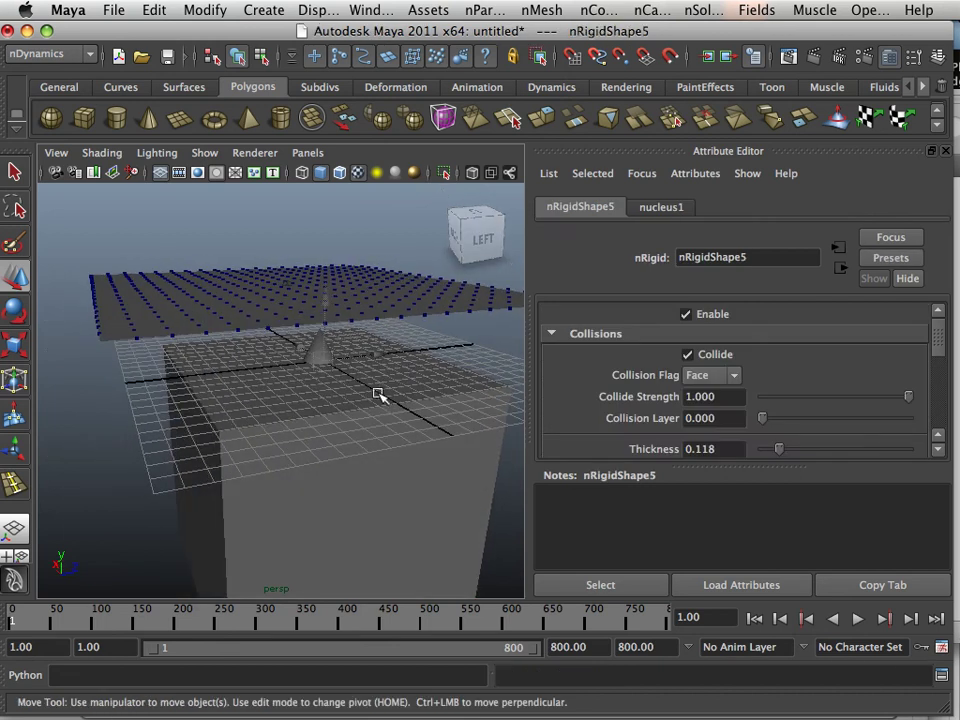
# - Select the cloth plane and play the simulation to frame 45 to check it falling onto the cone and cube
pyautogui.moveTo(379, 346); pyautogui.dragTo(456, 324, button='right')
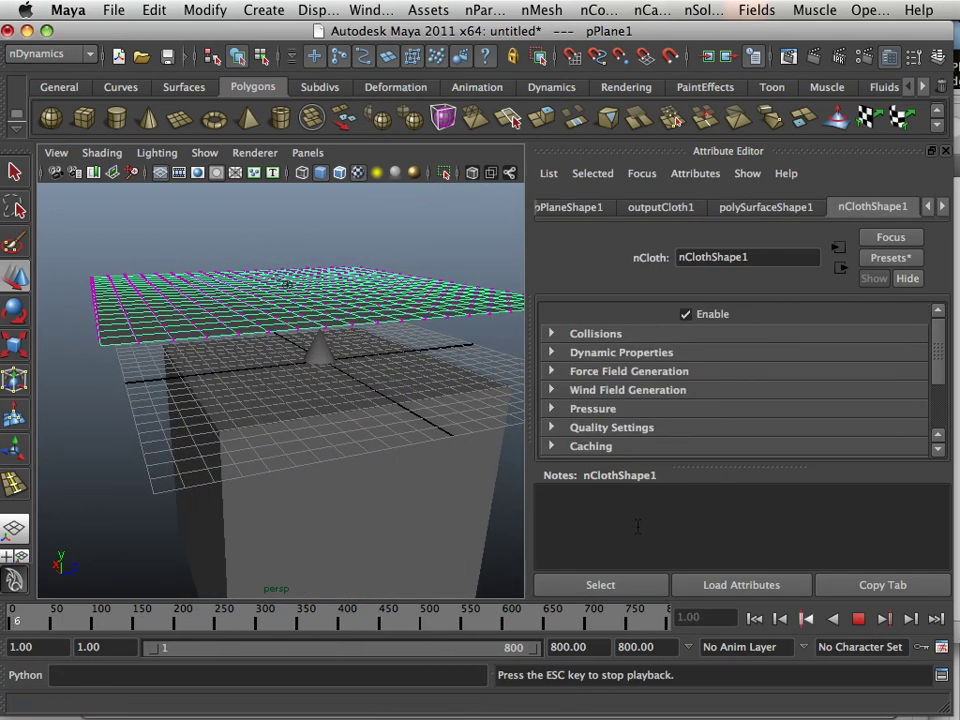
pyautogui.click(857, 619)
pyautogui.keyDown('alt'); pyautogui.moveTo(305, 374); pyautogui.dragTo(272, 405); pyautogui.keyUp('alt')
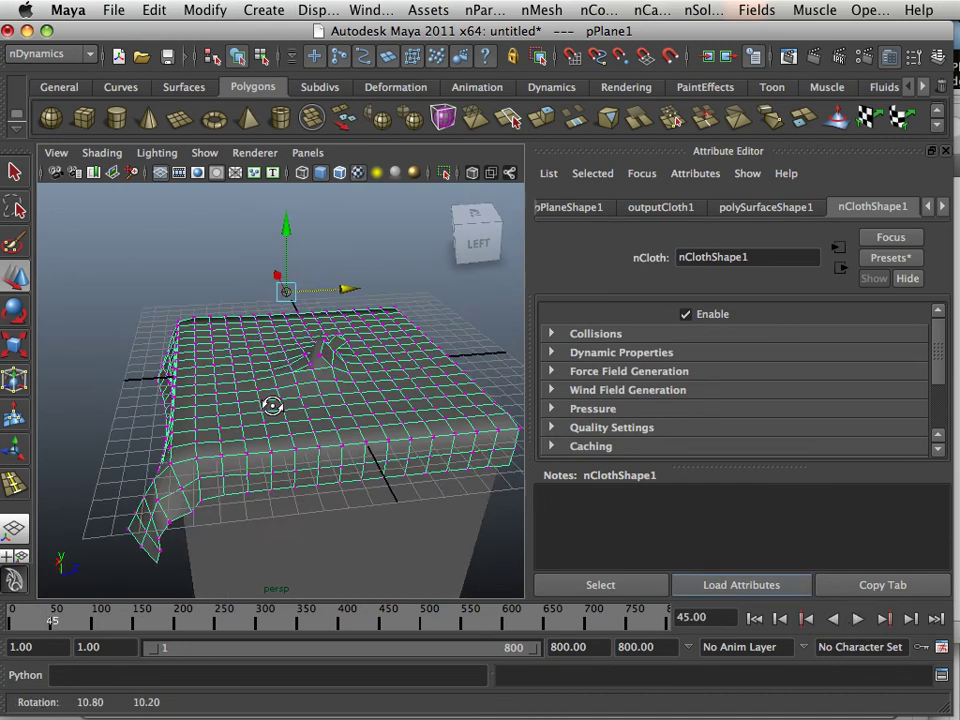
# - Examine the torn cloth around the cone from several angles and the cloth edges hanging over the cube's sides
pyautogui.keyDown('alt'); pyautogui.moveTo(272, 405); pyautogui.dragTo(494, 439, button='right'); pyautogui.keyUp('alt')
pyautogui.keyDown('alt'); pyautogui.moveTo(400, 350); pyautogui.dragTo(204, 509, button='middle'); pyautogui.keyUp('alt')
pyautogui.keyDown('alt'); pyautogui.moveTo(204, 509); pyautogui.dragTo(219, 489); pyautogui.keyUp('alt')
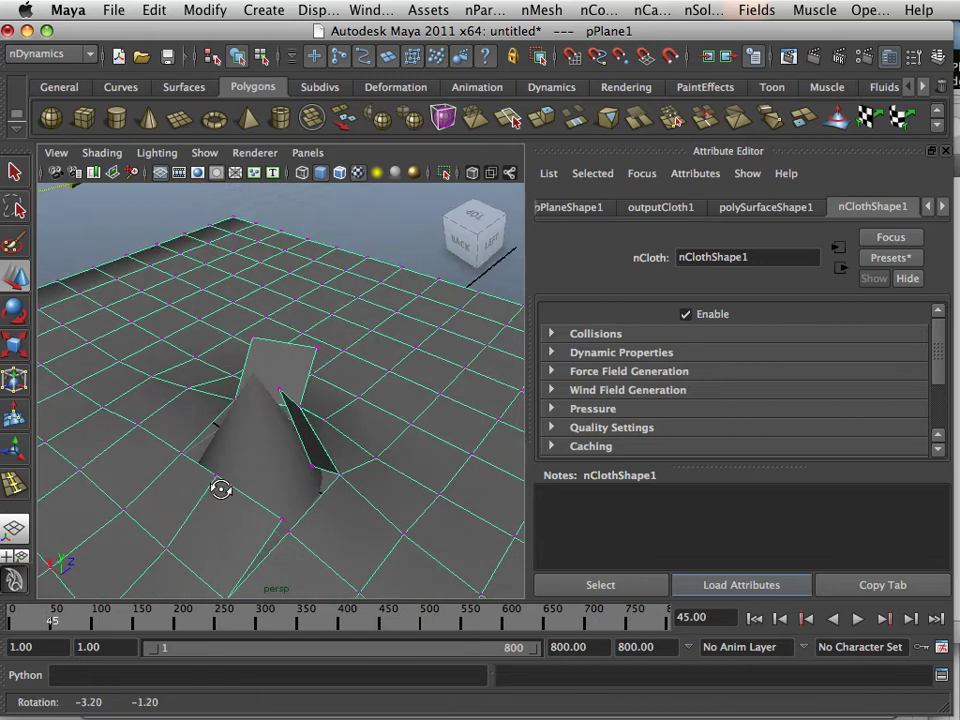
pyautogui.keyDown('alt'); pyautogui.moveTo(219, 489); pyautogui.dragTo(394, 516, button='right'); pyautogui.keyUp('alt')
pyautogui.keyDown('alt'); pyautogui.moveTo(394, 516); pyautogui.dragTo(186, 424); pyautogui.keyUp('alt')
pyautogui.keyDown('alt'); pyautogui.moveTo(300, 450); pyautogui.dragTo(107, 441); pyautogui.keyUp('alt')
pyautogui.keyDown('alt'); pyautogui.moveTo(107, 441); pyautogui.dragTo(242, 471, button='right'); pyautogui.keyUp('alt')
pyautogui.keyDown('alt'); pyautogui.moveTo(242, 471); pyautogui.dragTo(282, 409); pyautogui.keyUp('alt')
pyautogui.keyDown('alt'); pyautogui.moveTo(236, 311); pyautogui.dragTo(8, 401); pyautogui.keyUp('alt')
pyautogui.keyDown('alt'); pyautogui.moveTo(166, 411); pyautogui.dragTo(310, 350, button='middle'); pyautogui.keyUp('alt')
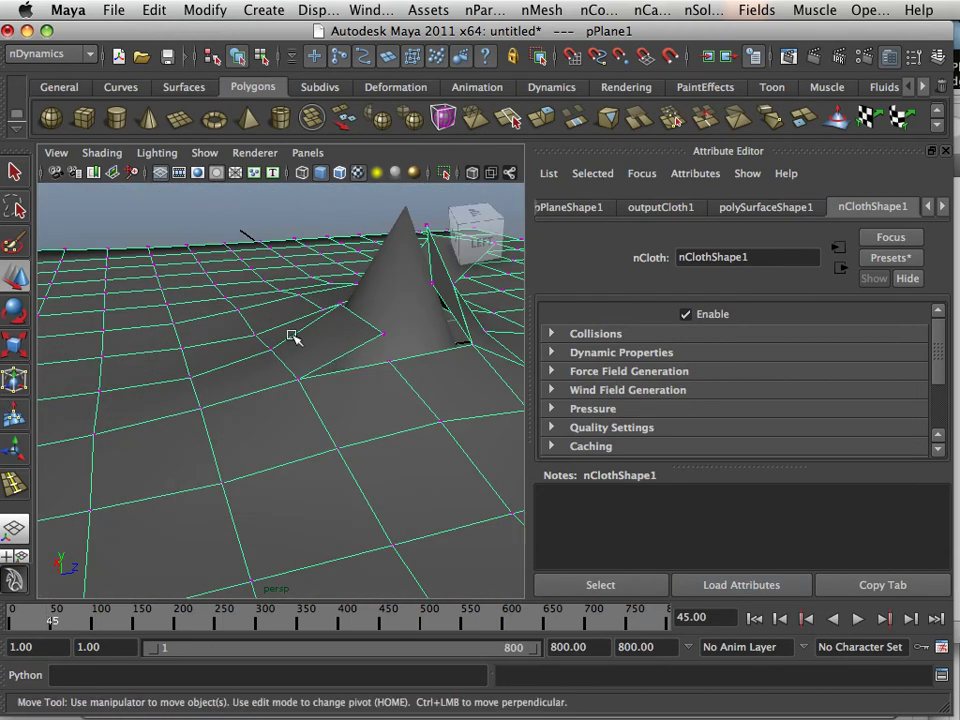
pyautogui.scroll(-5, 277, 442)
pyautogui.keyDown('alt'); pyautogui.moveTo(279, 466); pyautogui.dragTo(424, 348, button='right'); pyautogui.keyUp('alt')
pyautogui.keyDown('alt'); pyautogui.moveTo(259, 353); pyautogui.dragTo(364, 377); pyautogui.keyUp('alt')
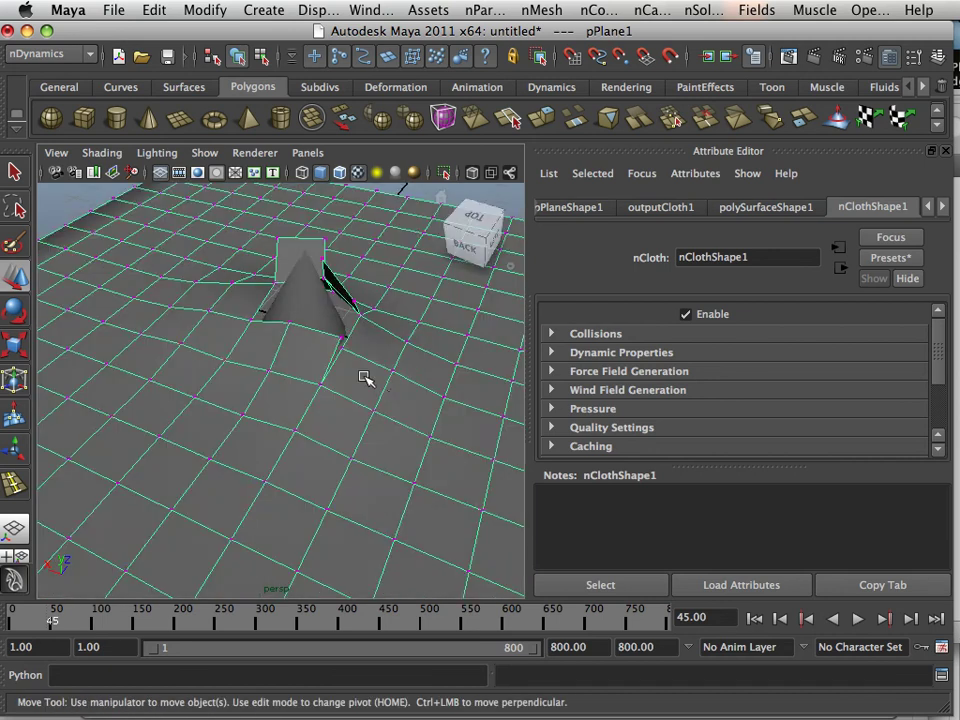
pyautogui.scroll(-5, 300, 351)
pyautogui.keyDown('alt'); pyautogui.moveTo(257, 373); pyautogui.dragTo(334, 362); pyautogui.keyUp('alt')
pyautogui.keyDown('alt'); pyautogui.moveTo(335, 362); pyautogui.dragTo(444, 437, button='right'); pyautogui.keyUp('alt')
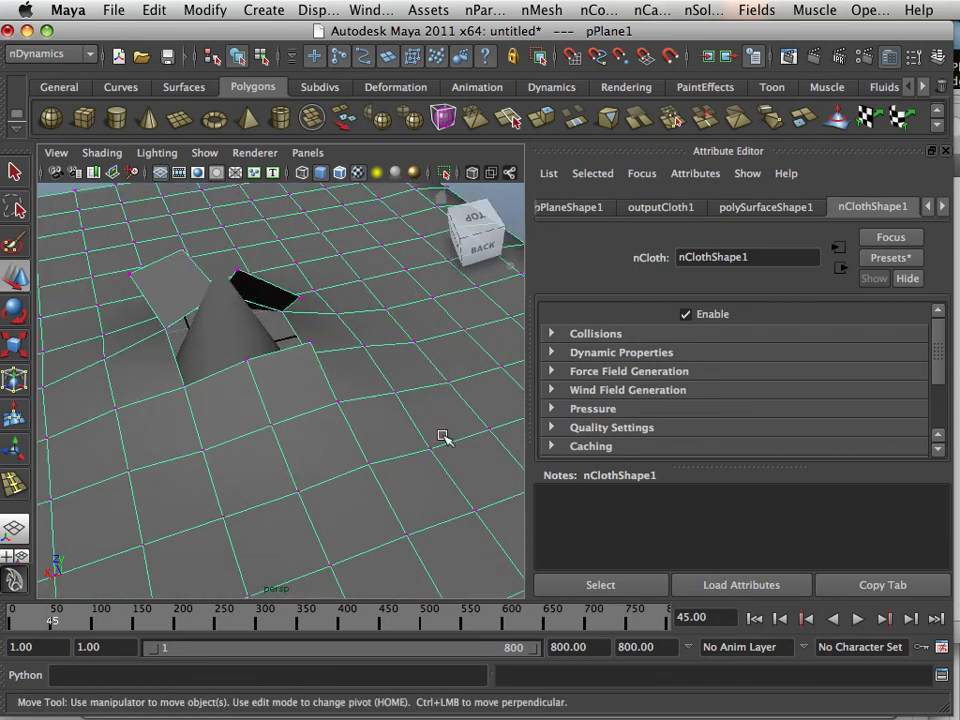
pyautogui.keyDown('alt'); pyautogui.moveTo(345, 381); pyautogui.dragTo(142, 368); pyautogui.keyUp('alt')
pyautogui.keyDown('alt'); pyautogui.moveTo(139, 366); pyautogui.dragTo(200, 355, button='middle'); pyautogui.keyUp('alt')
pyautogui.keyDown('alt'); pyautogui.moveTo(155, 359); pyautogui.dragTo(180, 351); pyautogui.keyUp('alt')
pyautogui.keyDown('alt'); pyautogui.moveTo(180, 351); pyautogui.dragTo(147, 330, button='right'); pyautogui.keyUp('alt')
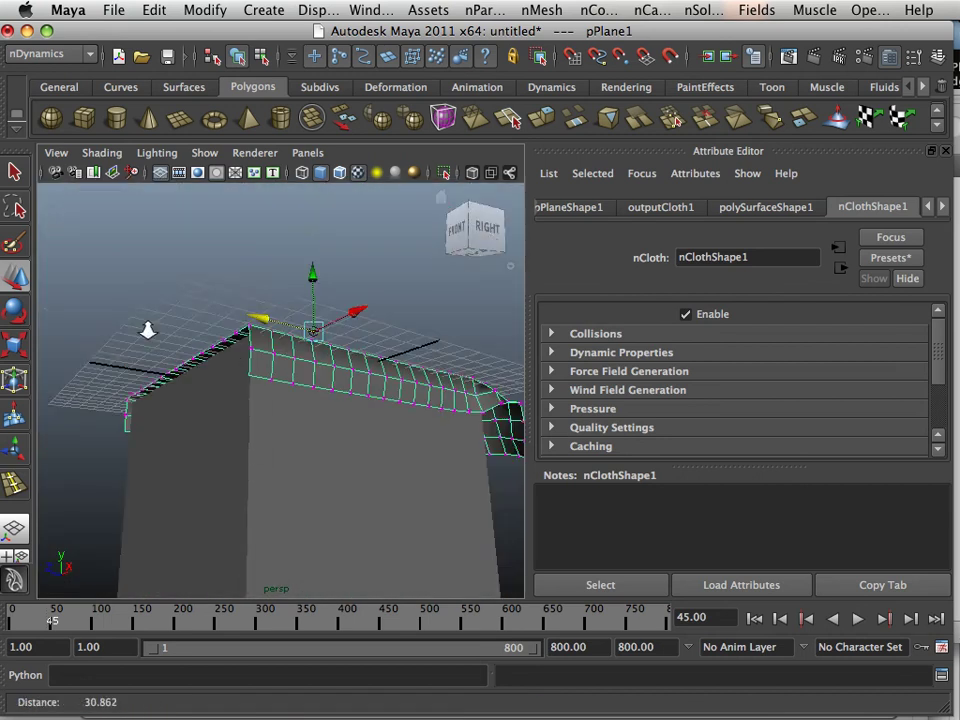